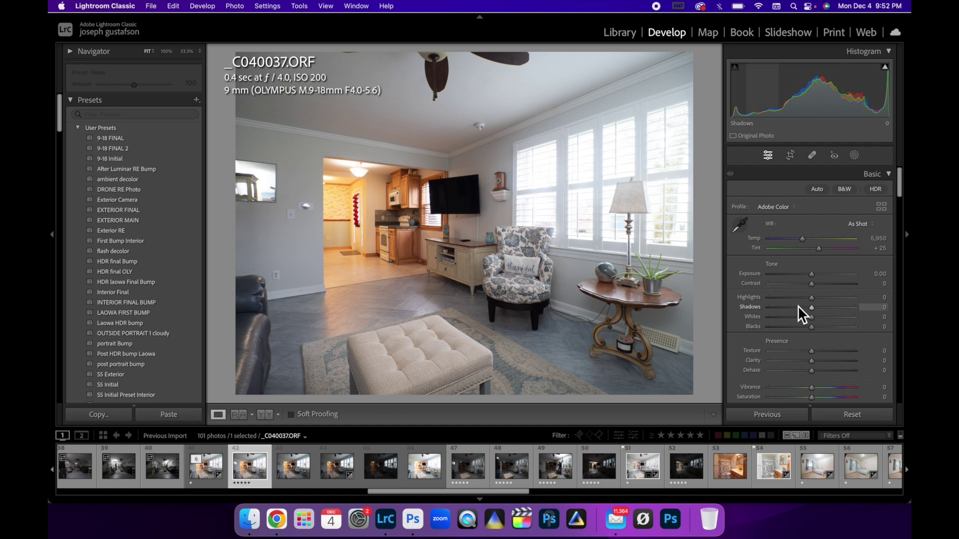
Step: Set the profile to Adobe Standard, Shadows to +30 and Highlights to -37
left_click(794, 208)
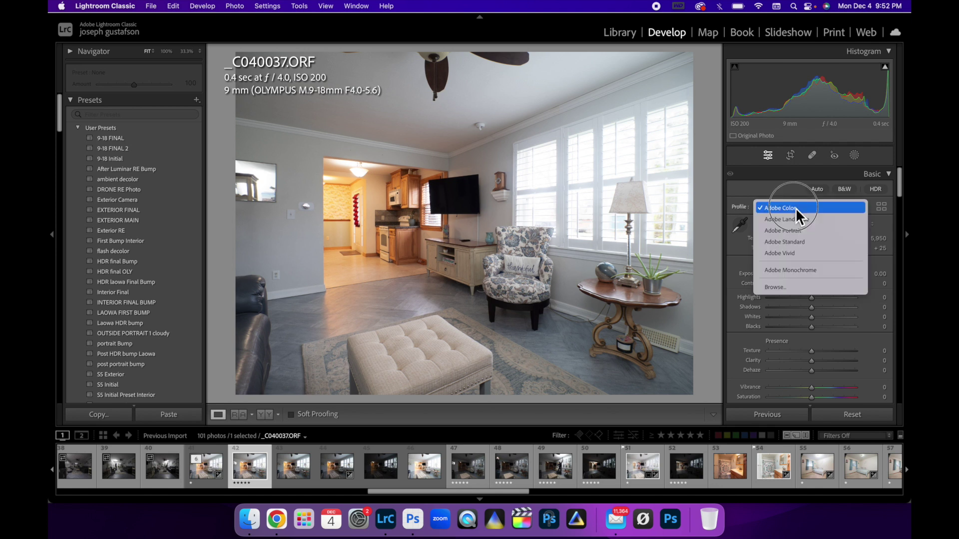
left_click(796, 246)
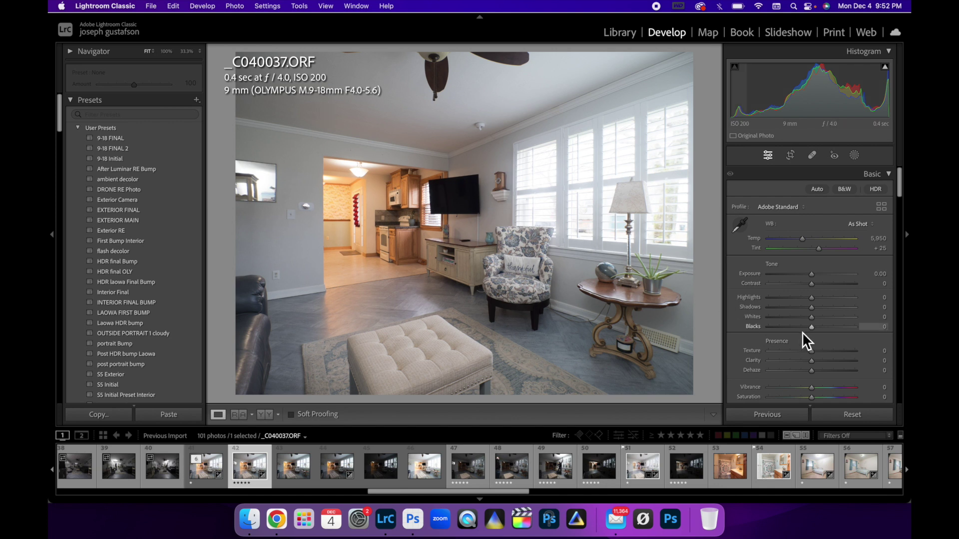
left_click(825, 309)
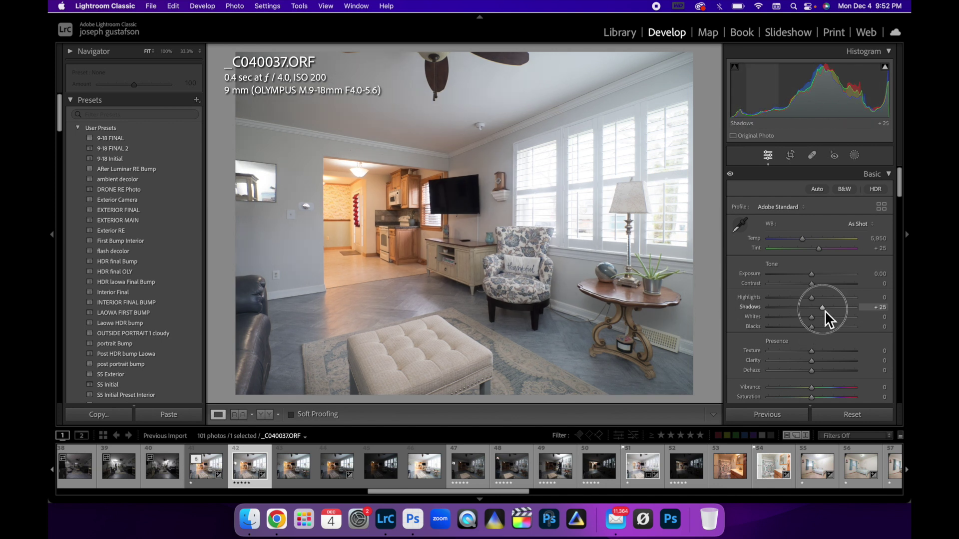
left_click(795, 298)
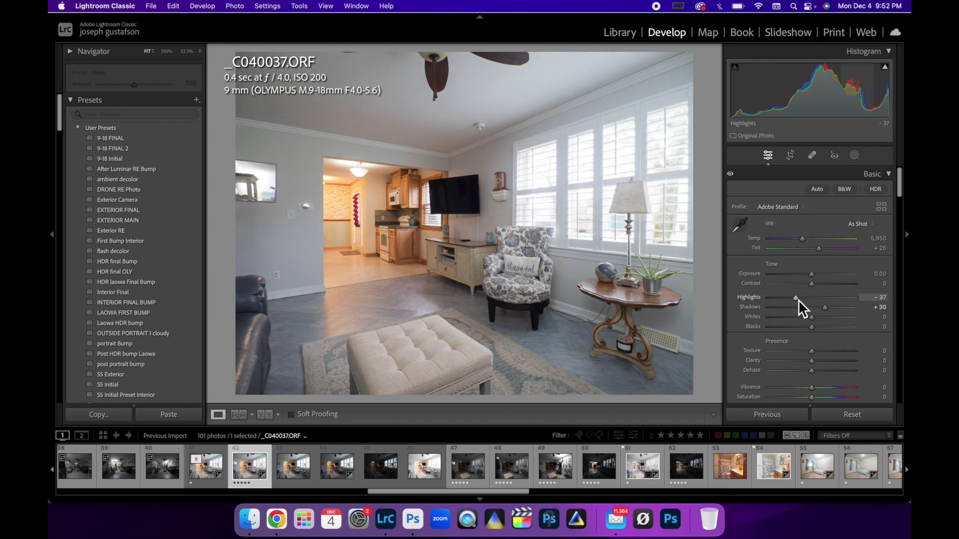
scroll(857, 317, "down", 3)
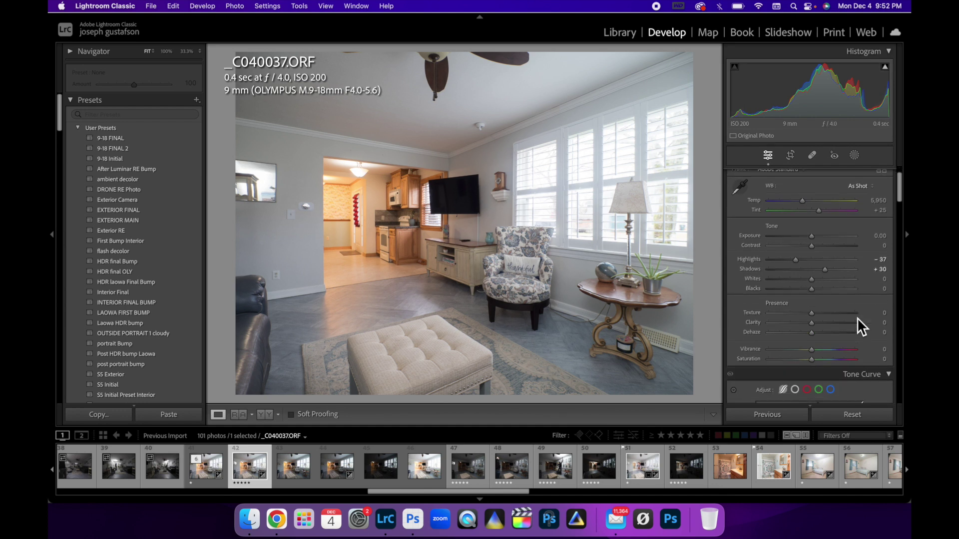
Step: Enable lens profile corrections and view the built-in Olympus lens profile info
scroll(857, 318, "down", 15)
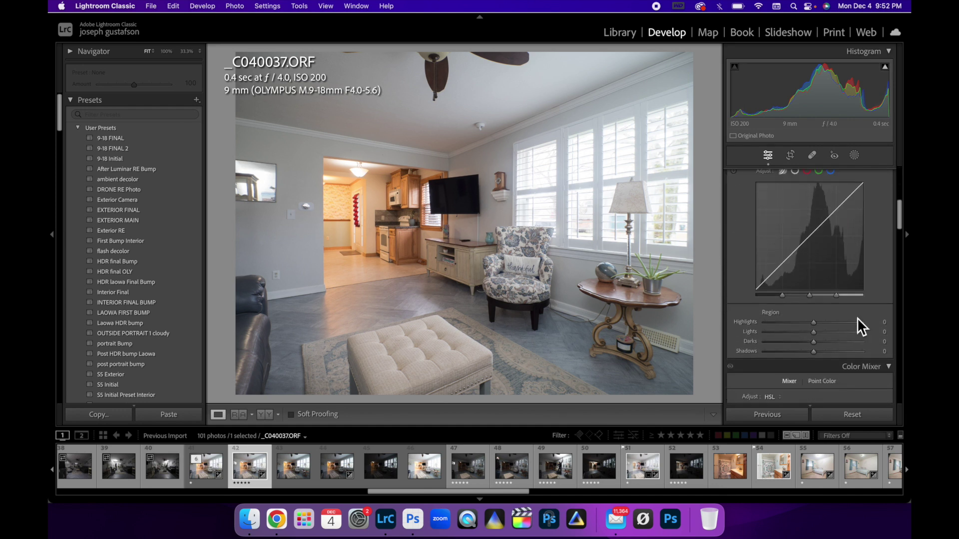
scroll(857, 318, "down", 15)
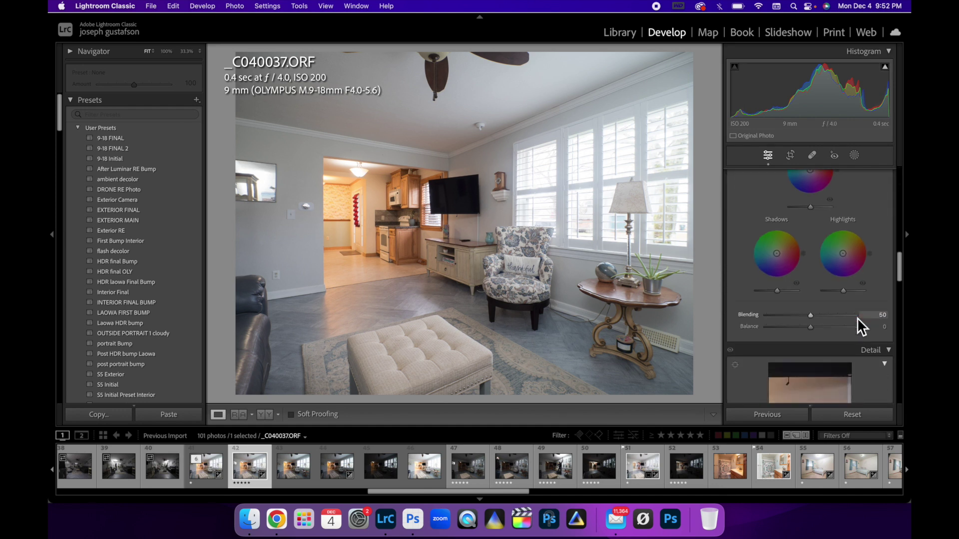
scroll(857, 318, "down", 10)
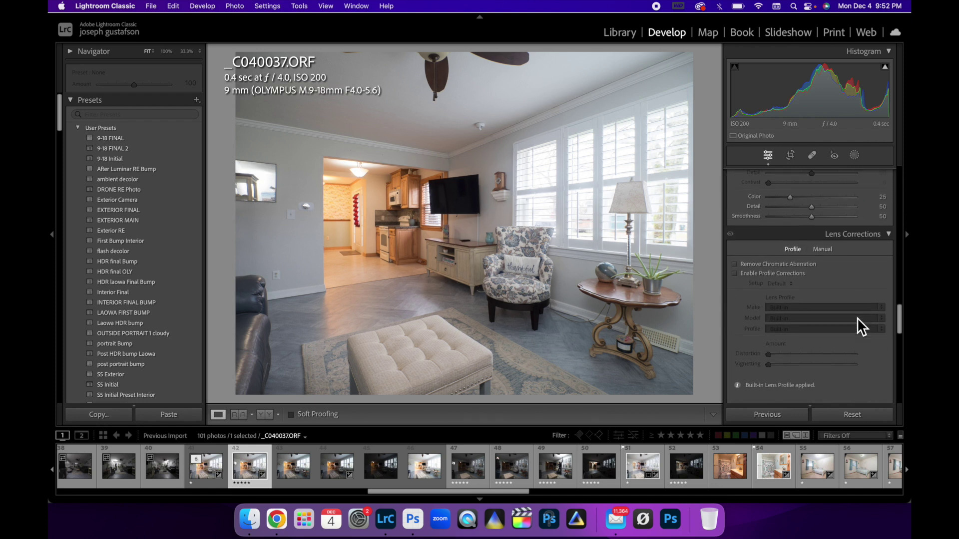
left_click(739, 276)
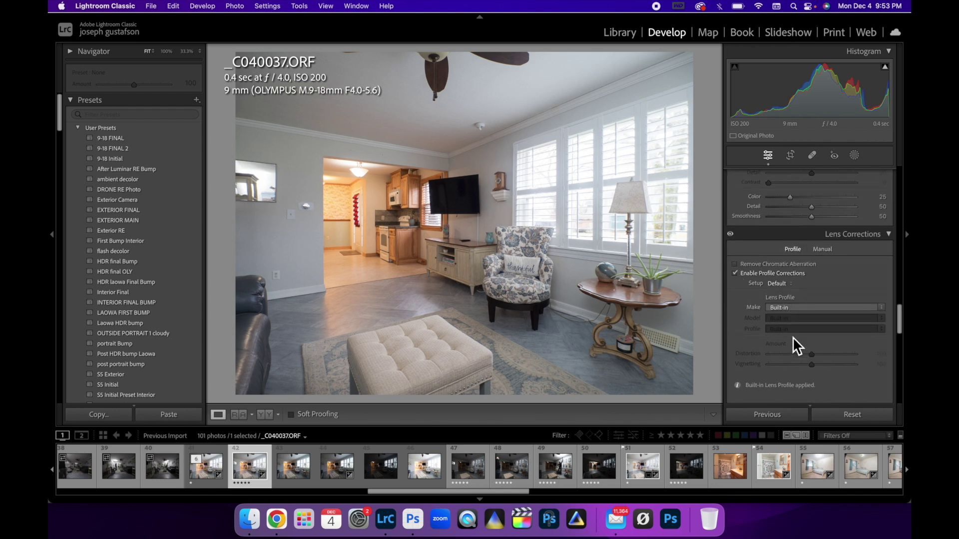
left_click(740, 388)
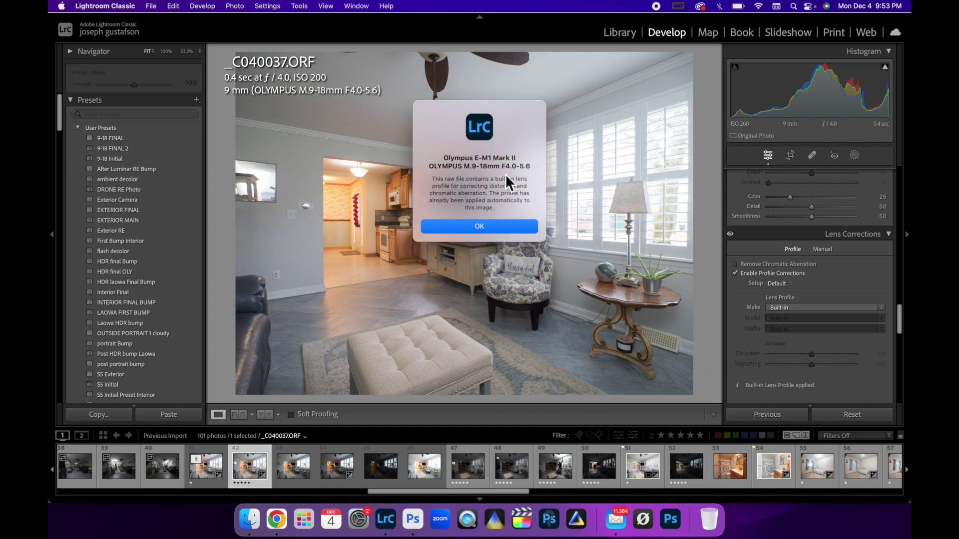
left_click(483, 227)
Step: Open Copy Settings to choose which edits to copy from this photo
scroll(806, 336, "down", 3)
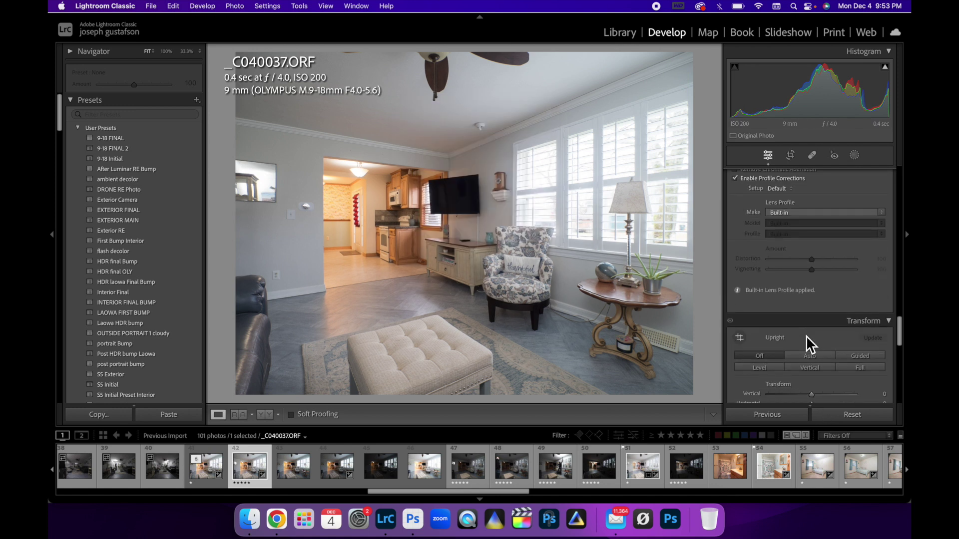
scroll(806, 336, "down", 2)
scroll(806, 335, "up", 2)
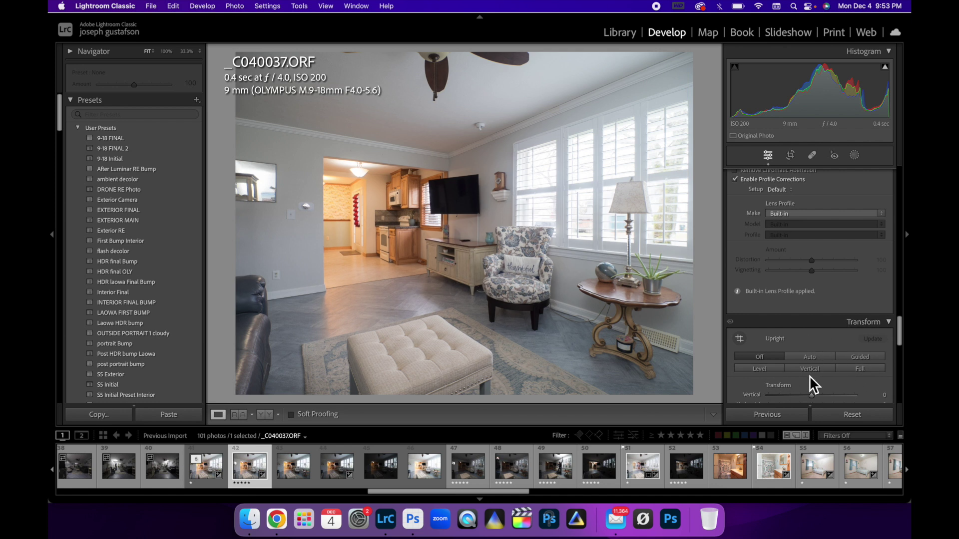
left_click(106, 418)
Step: Paste the copied edits onto _C040042.ORF and raise its Exposure to +2.04
left_click(658, 283)
left_click(465, 474)
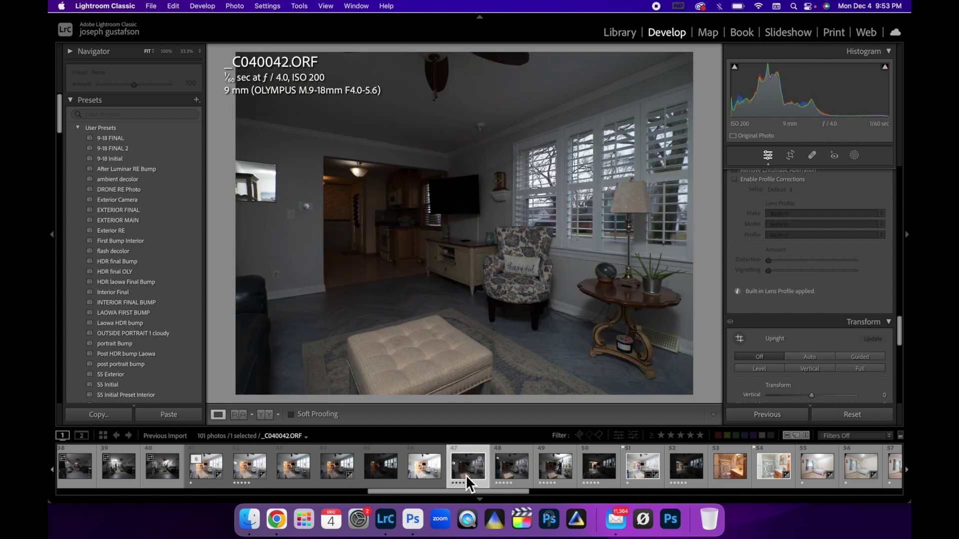
left_click(168, 416)
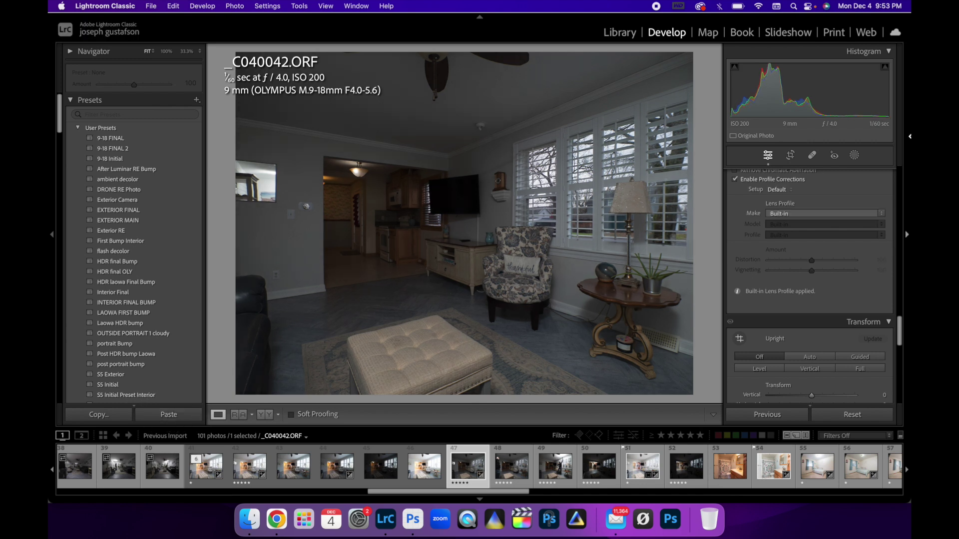
left_click_drag(803, 107, 859, 107)
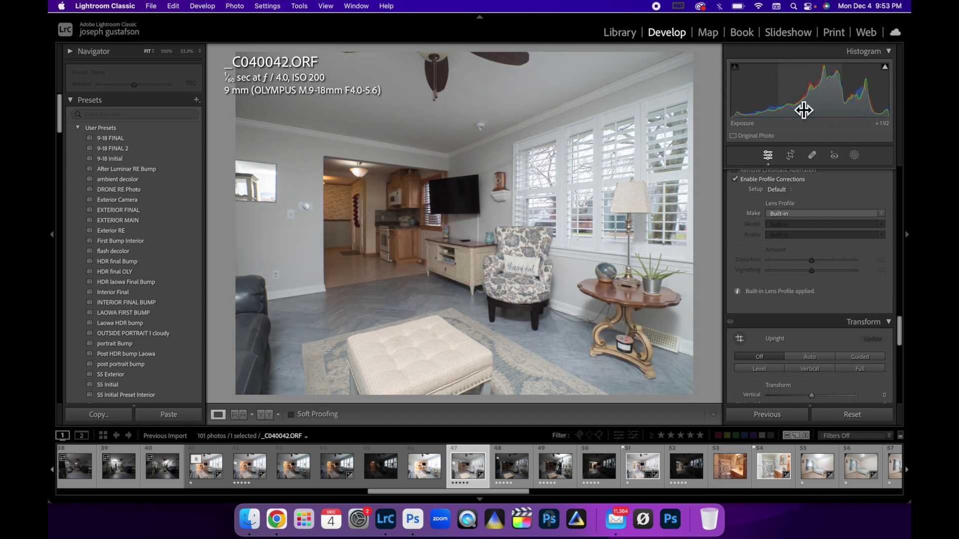
scroll(823, 283, "up", 15)
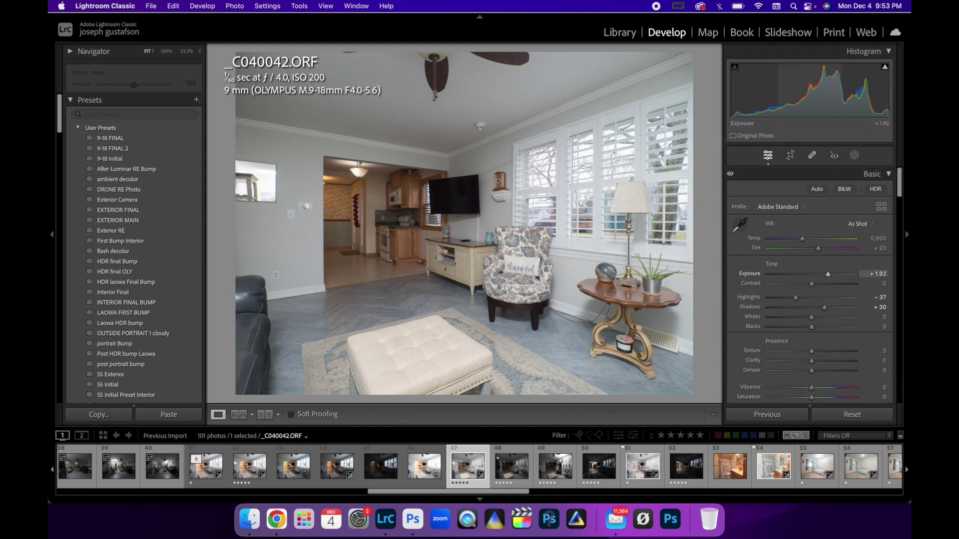
left_click_drag(827, 92, 833, 92)
Step: Inspect _C040042.ORF at 100% around the armchair, TV, kitchen and window
left_click(509, 287)
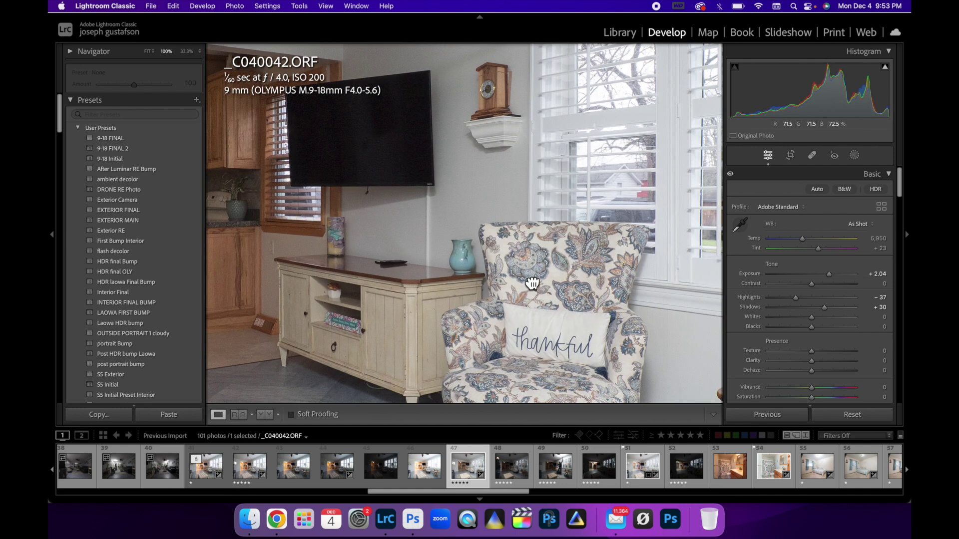
left_click_drag(376, 168, 485, 236)
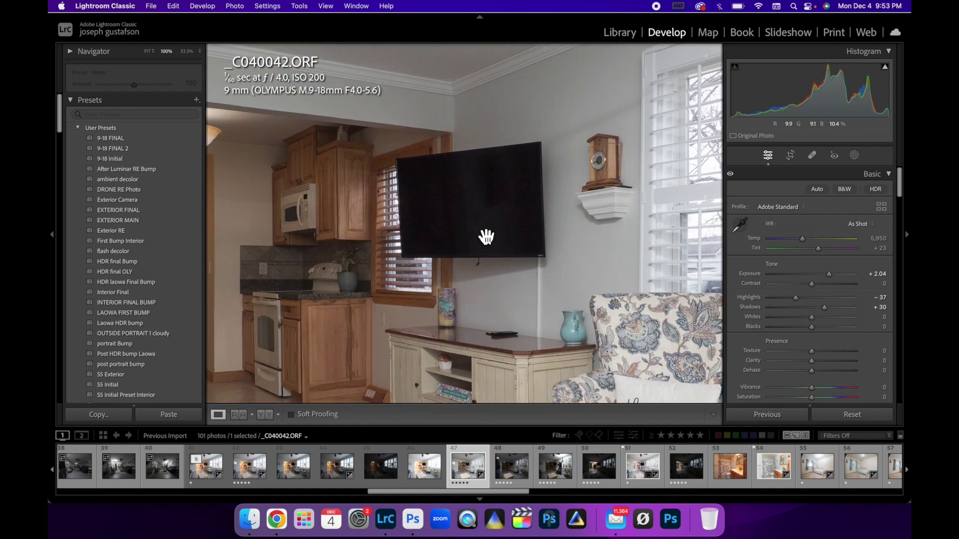
left_click_drag(255, 293, 349, 295)
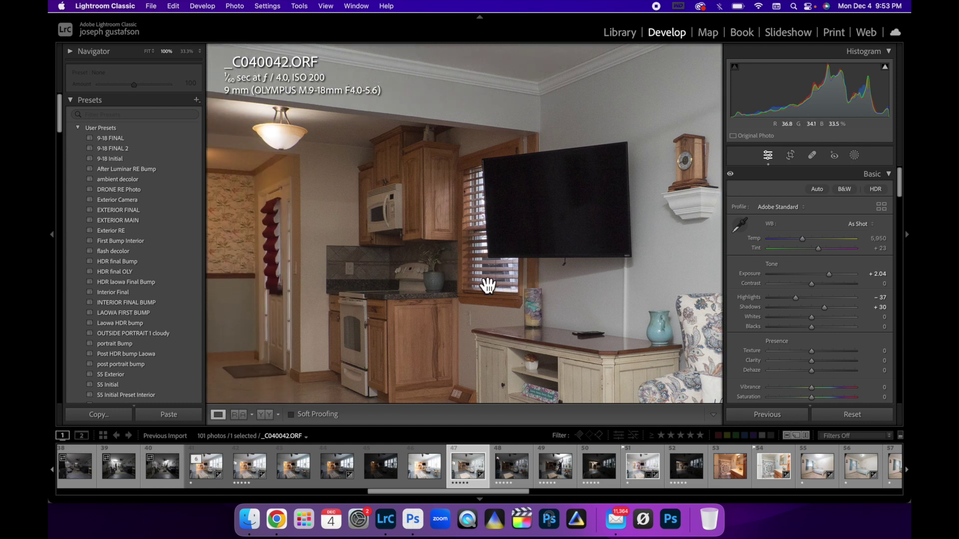
left_click(537, 299)
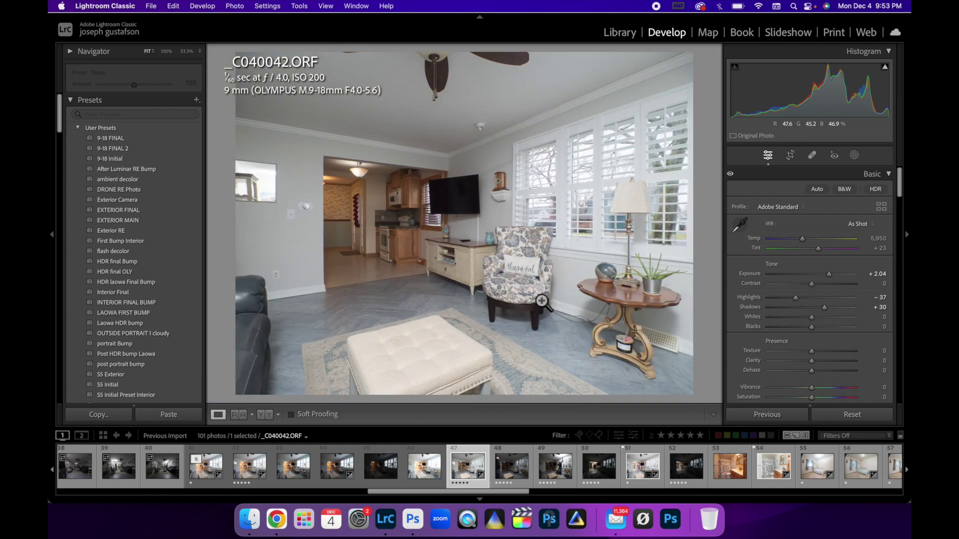
left_click(510, 359)
left_click_drag(536, 347, 413, 345)
left_click_drag(520, 295, 368, 304)
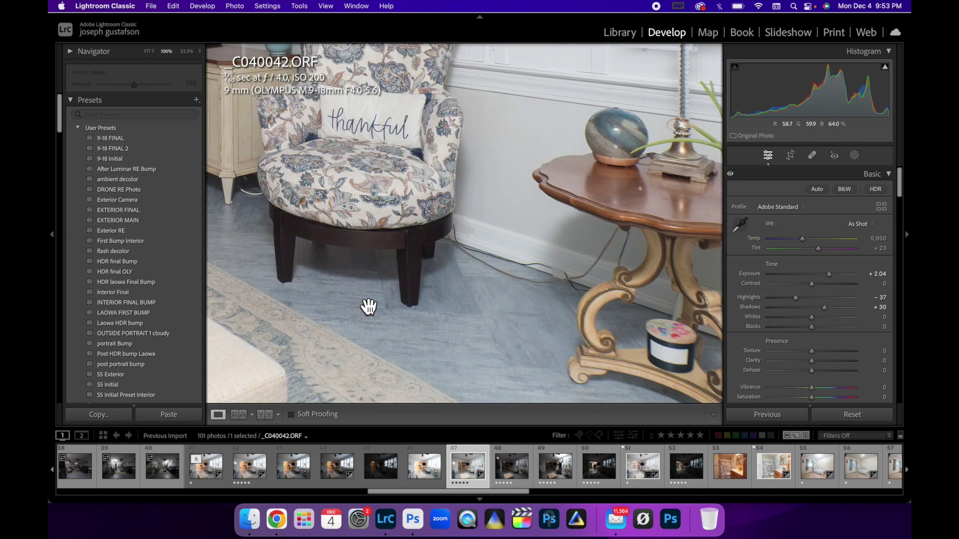
left_click_drag(354, 199, 353, 274)
left_click(497, 263)
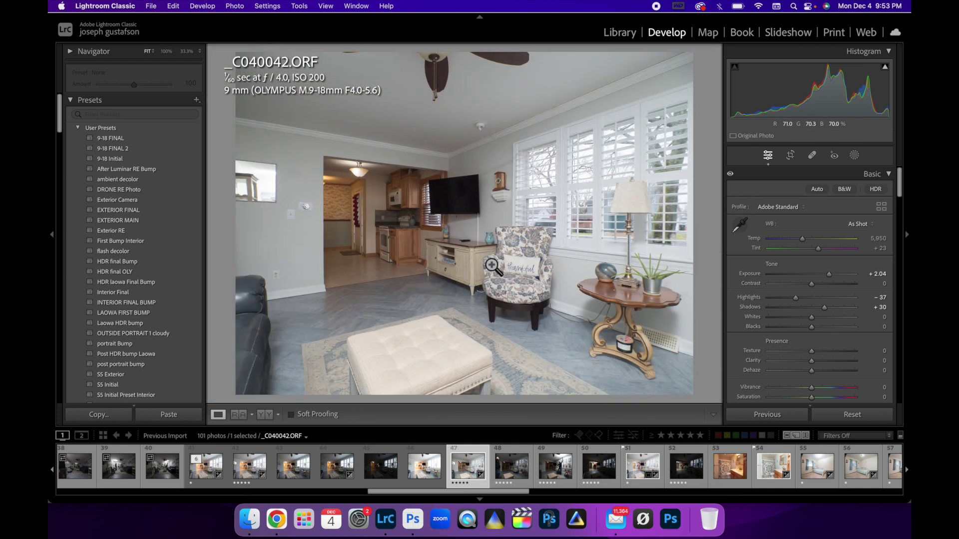
Step: Copy the edits and paste them onto frame _C040043.ORF
left_click(116, 415)
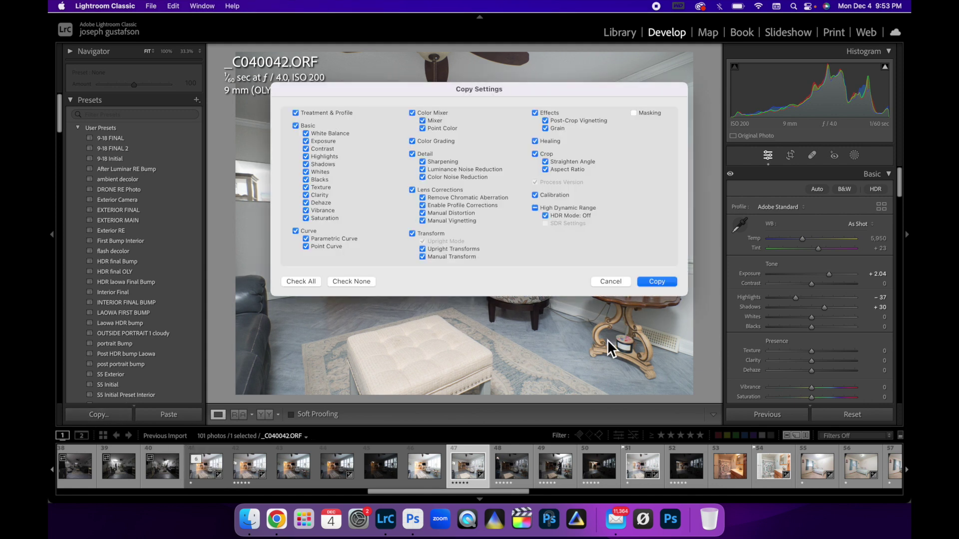
left_click(657, 280)
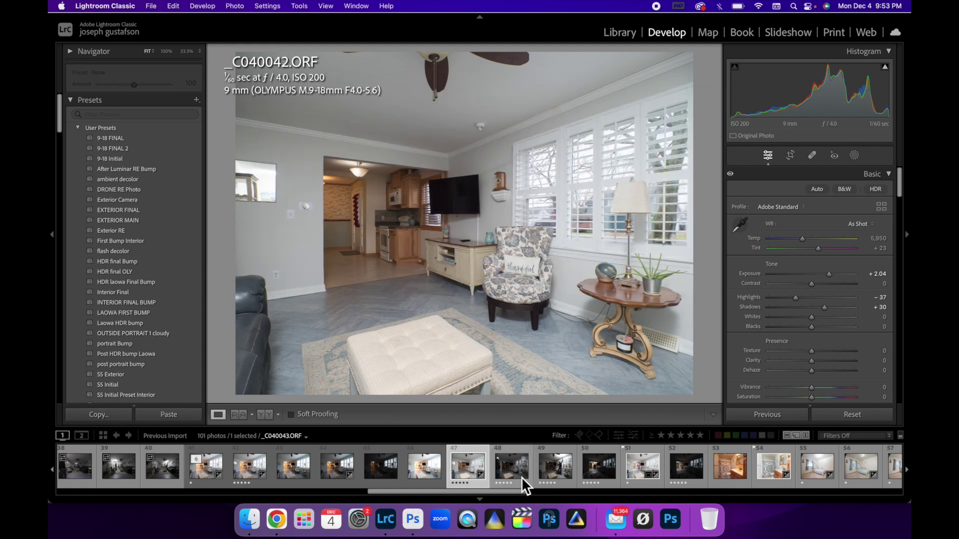
left_click(509, 478)
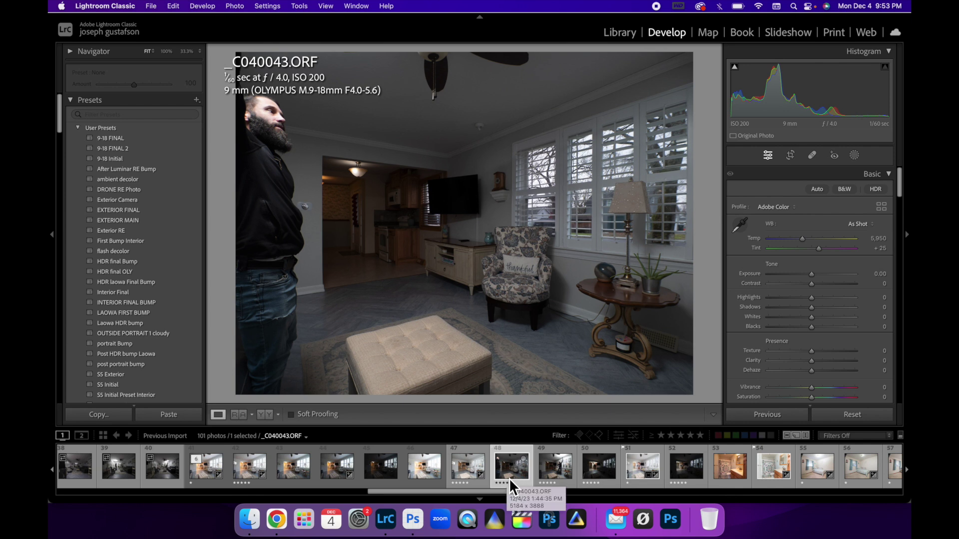
left_click(165, 410)
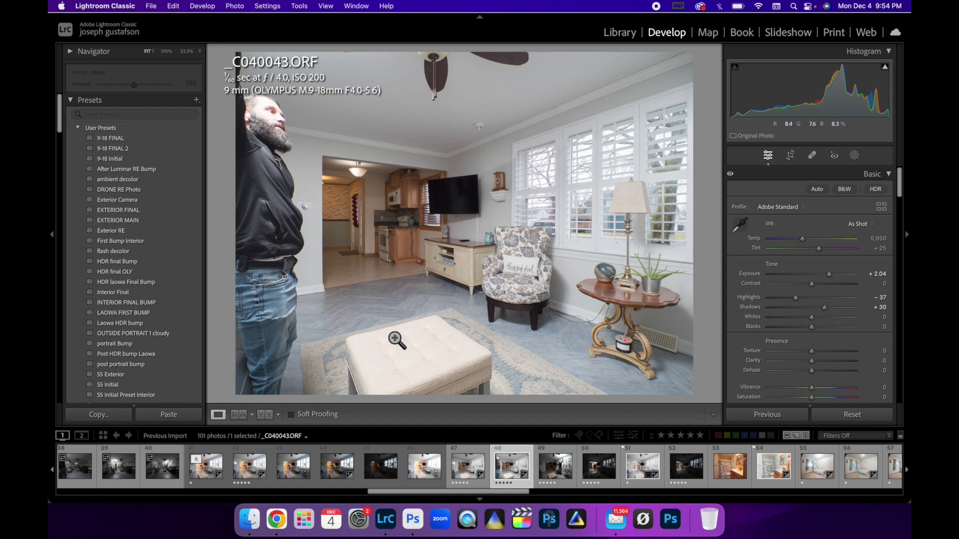
Step: Paste the same settings onto _C040044.ORF, glance at _C040045.ORF, then return
left_click(562, 474)
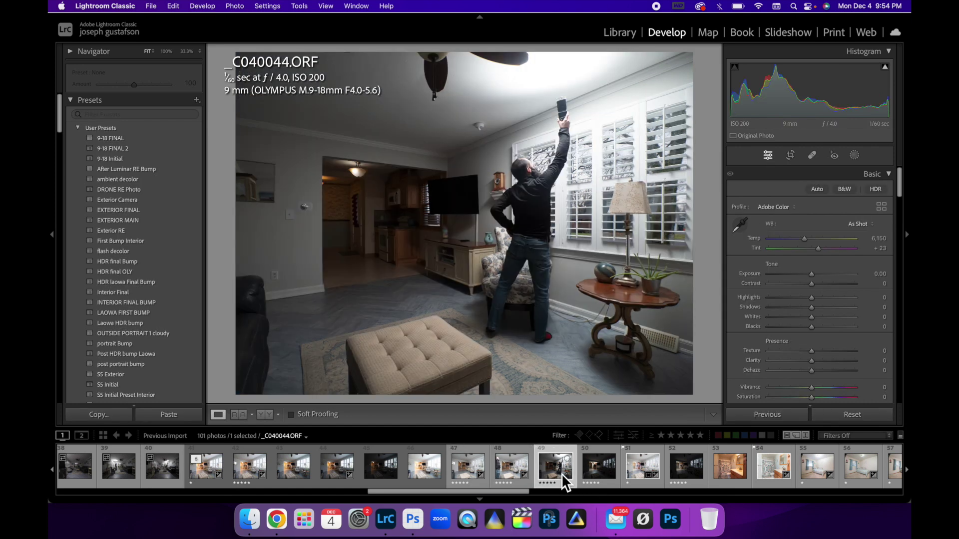
left_click(163, 414)
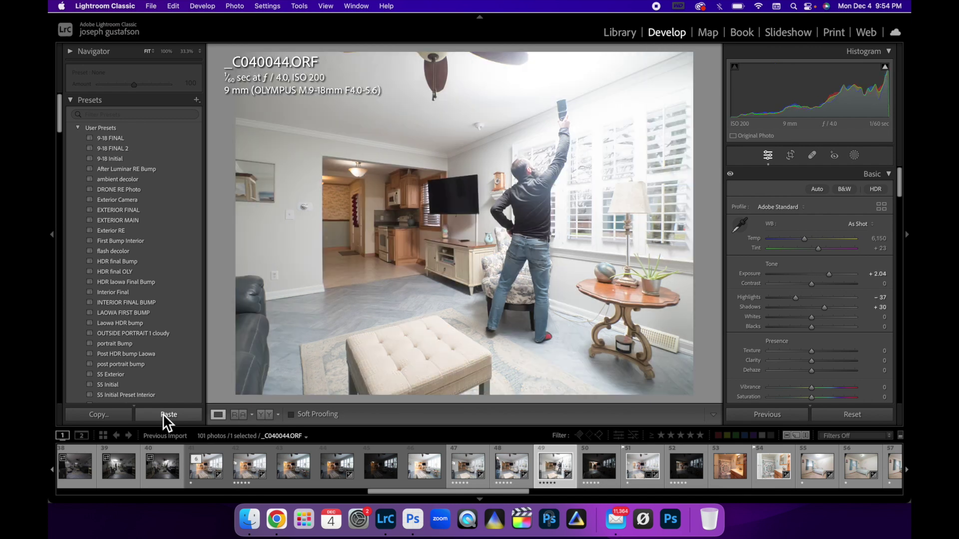
left_click(597, 474)
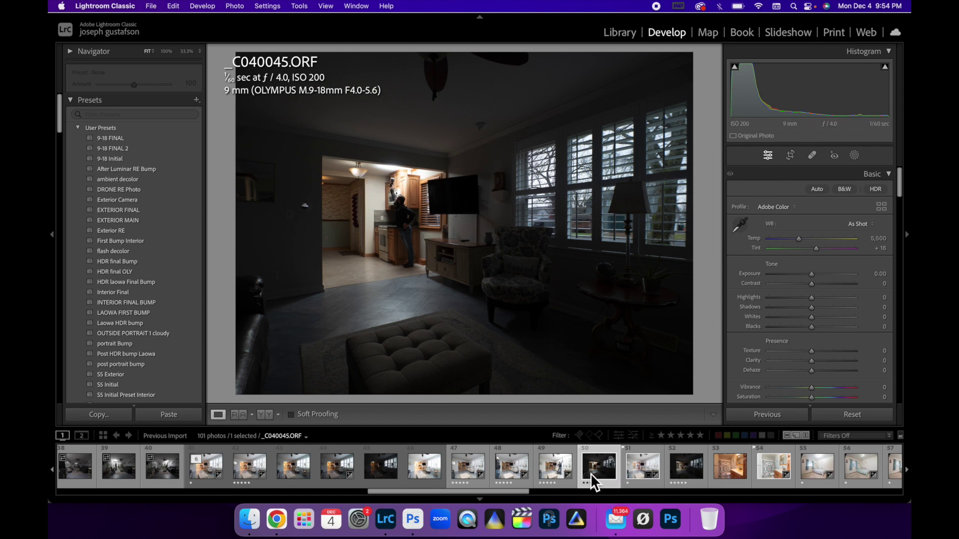
left_click(556, 468)
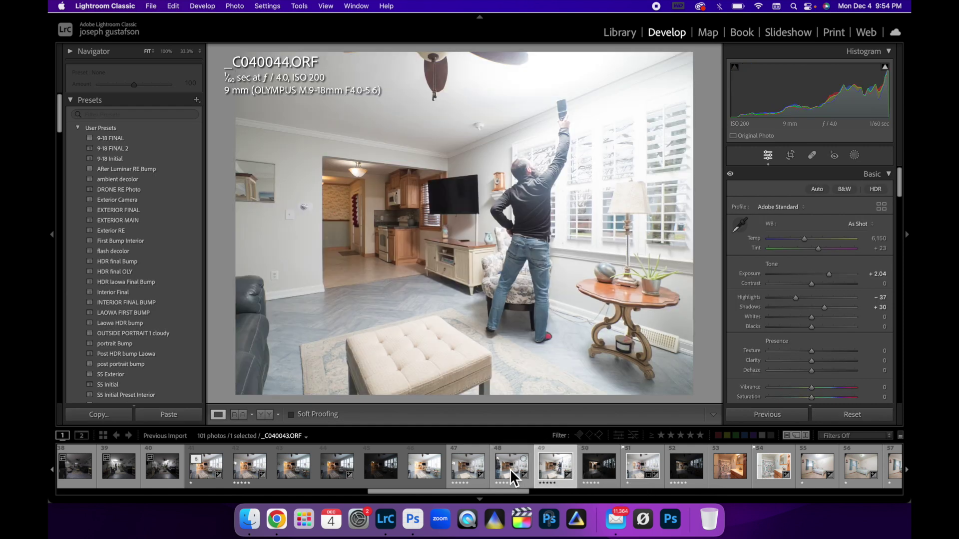
Step: View the edited _C040042.ORF, then the still-unedited dark frame _C040045.ORF
left_click(467, 473)
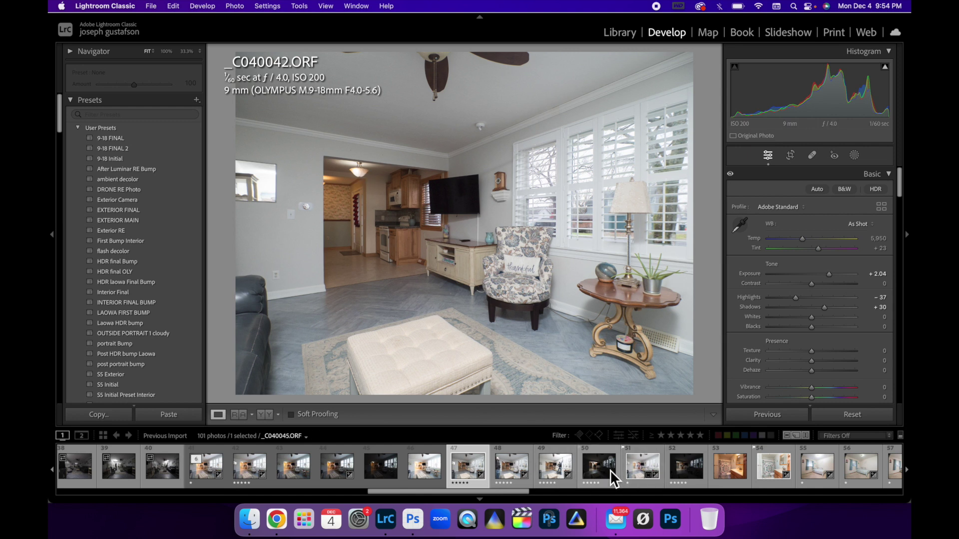
left_click(595, 485)
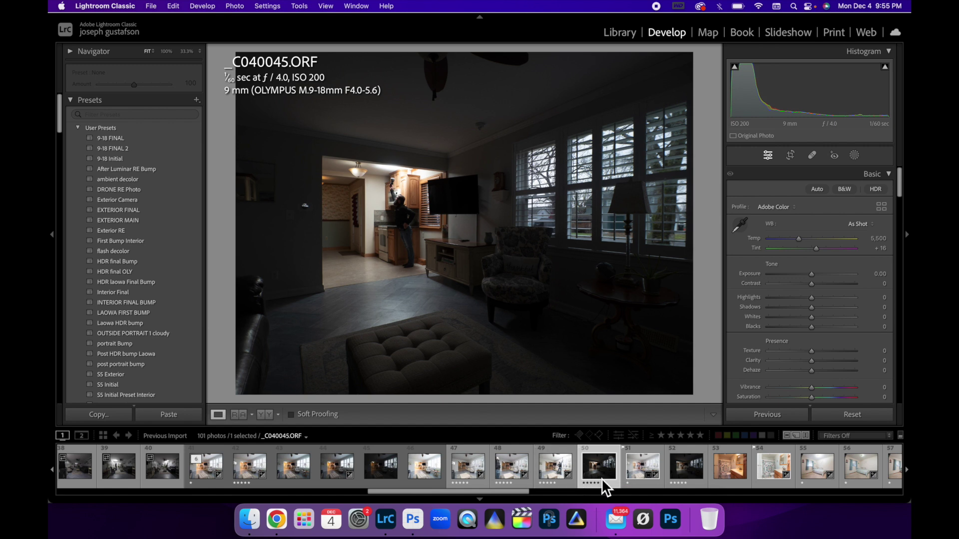
Step: Paste the copied settings onto _C040045.ORF and _C040046.ORF, checking the kitchen doorway at 100%
left_click(177, 418)
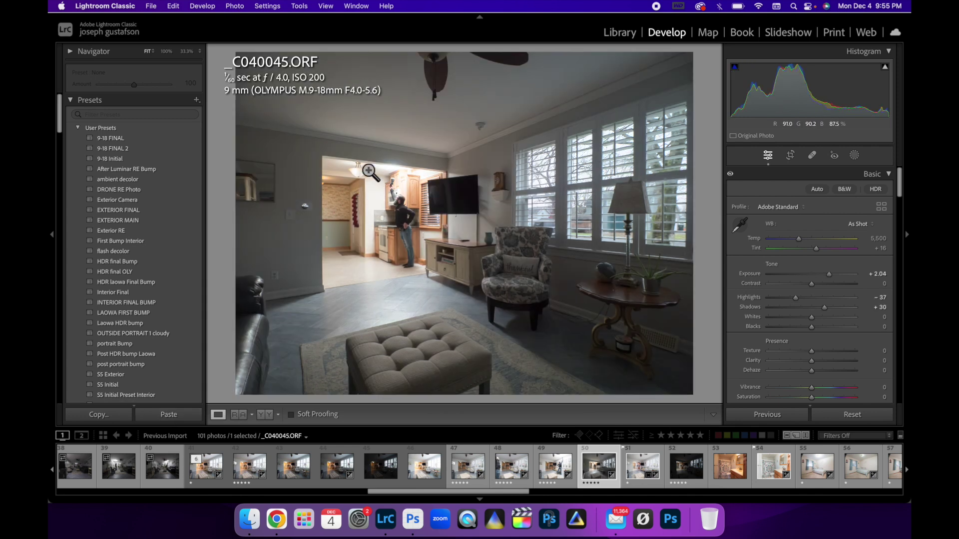
left_click(691, 481)
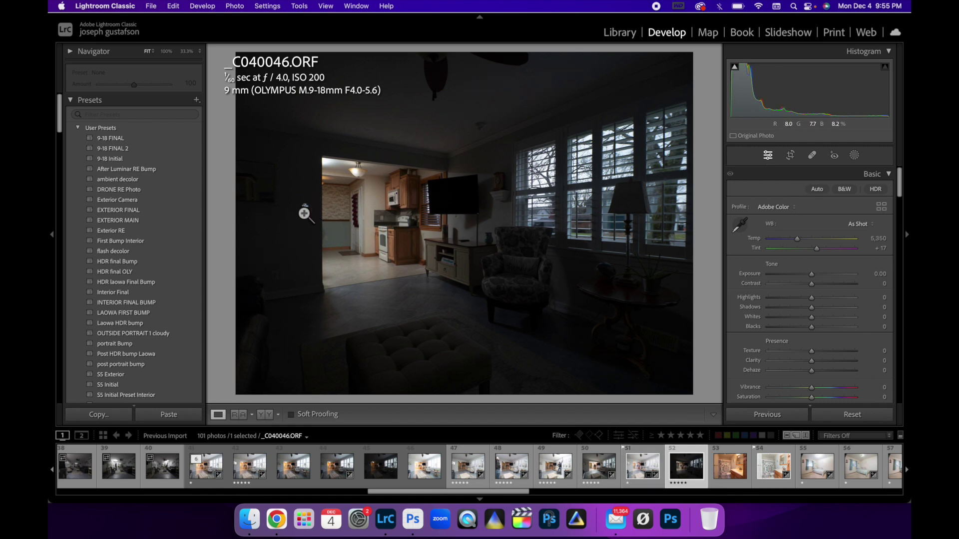
left_click(171, 414)
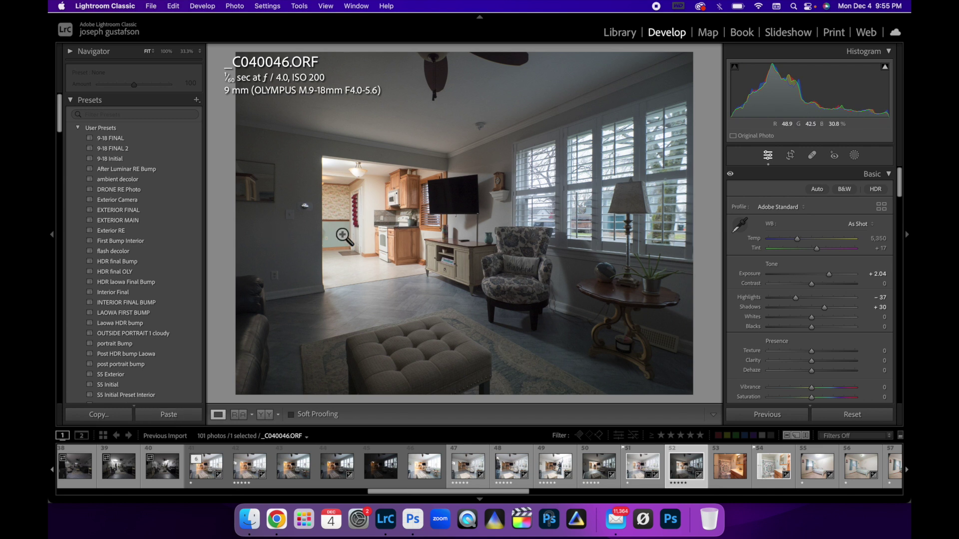
left_click(342, 170)
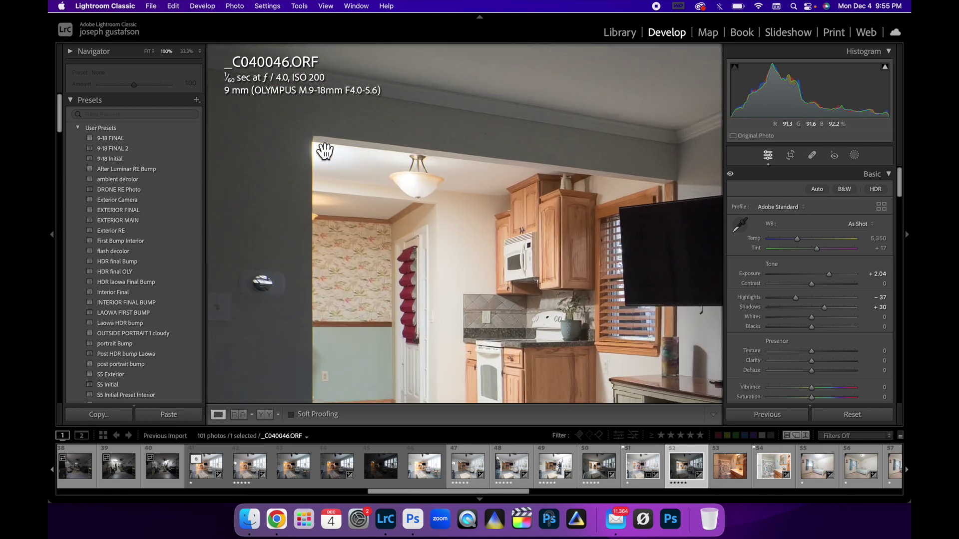
left_click(401, 250)
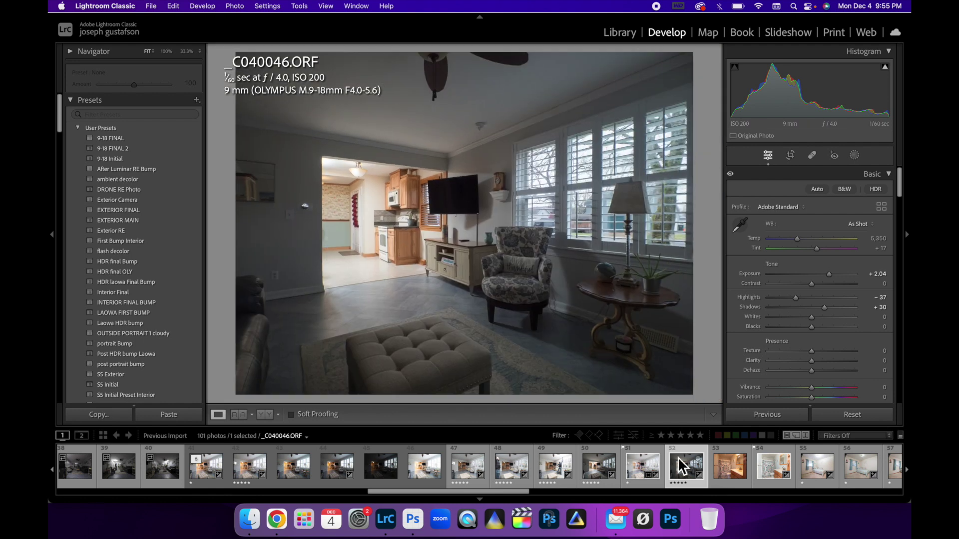
Step: Select the six bracket frames and open them as layers in Photoshop
left_click(599, 482, "super")
left_click(558, 475, "super")
left_click(517, 475, "super")
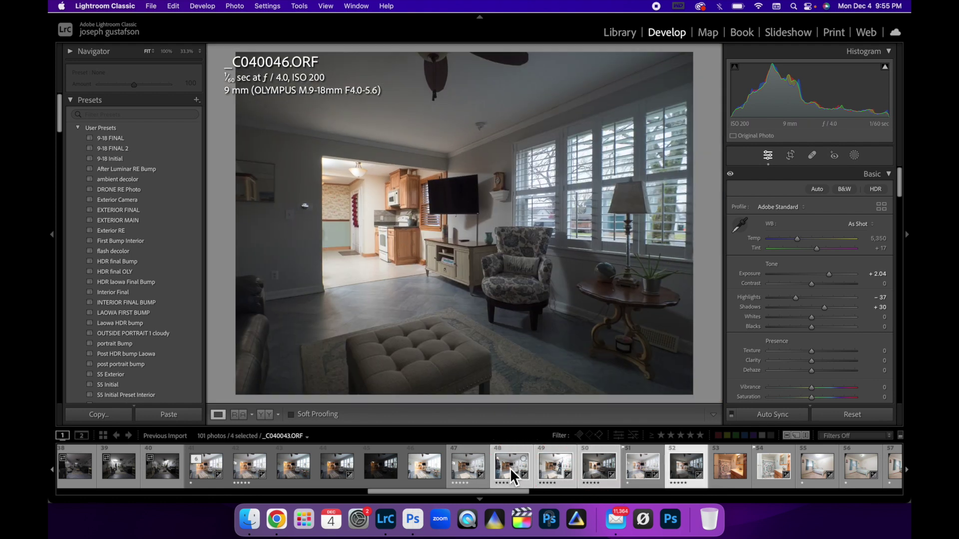
left_click(468, 475, "super")
right_click(468, 475)
mouse_move(575, 238)
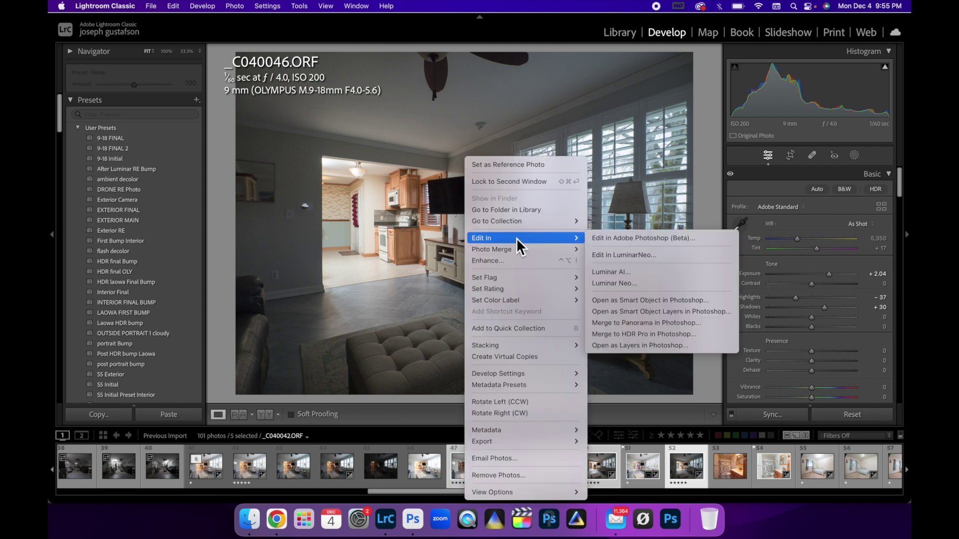
left_click(647, 352)
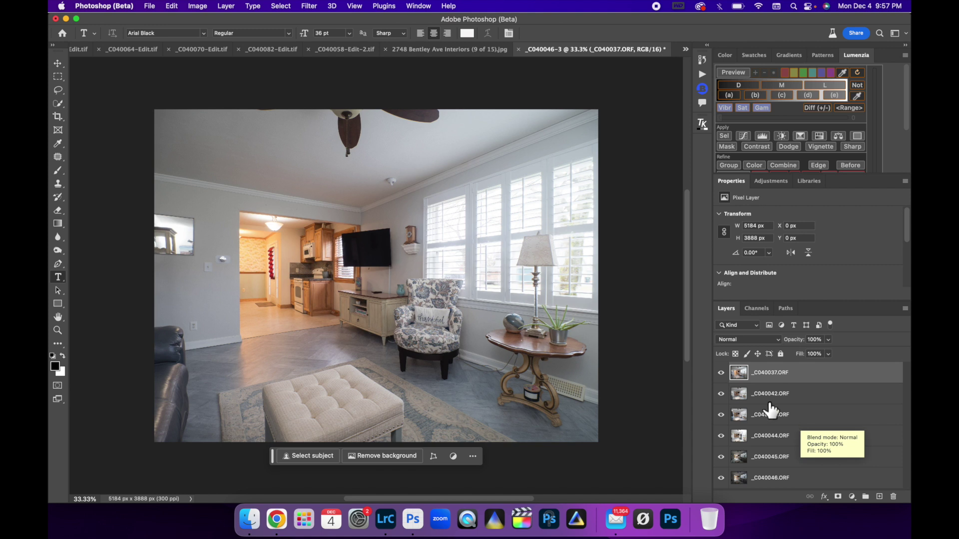
Step: Select all six layers, run Auto-Align Layers with Auto projection, then select the top layer
left_click(829, 420)
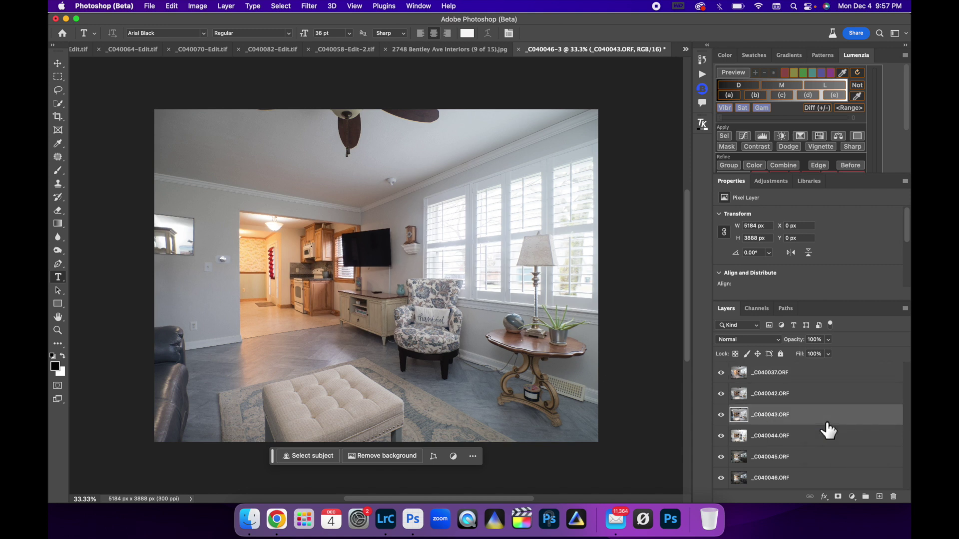
left_click(814, 380)
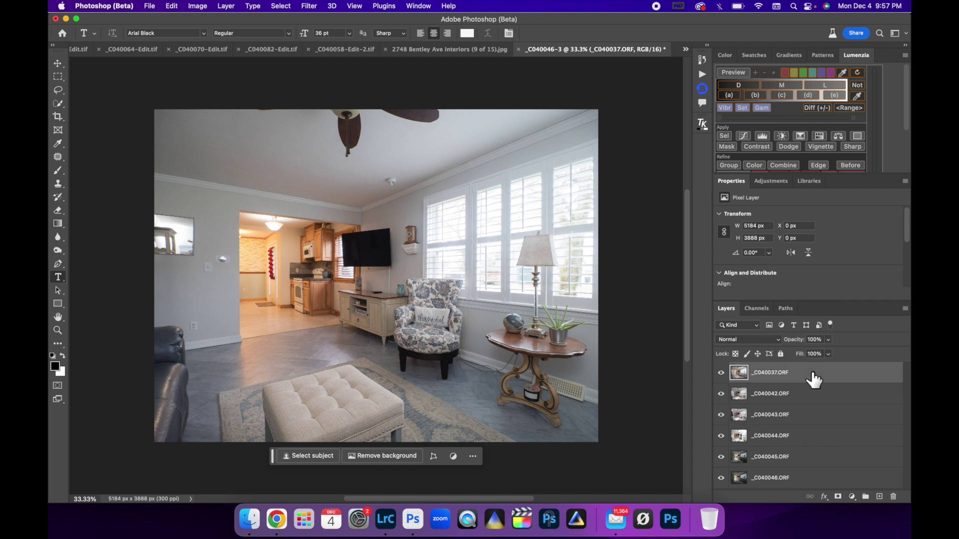
left_click(811, 479, "shift")
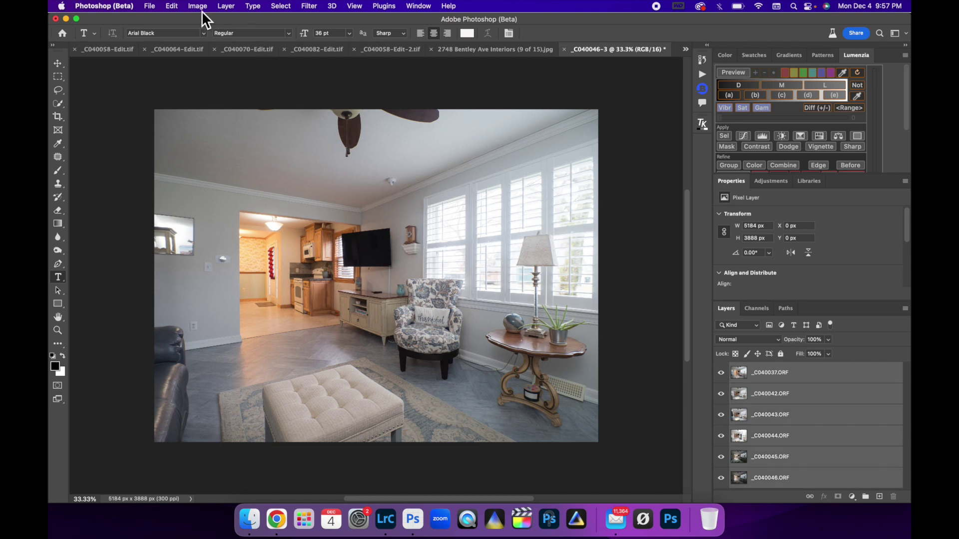
left_click(172, 6)
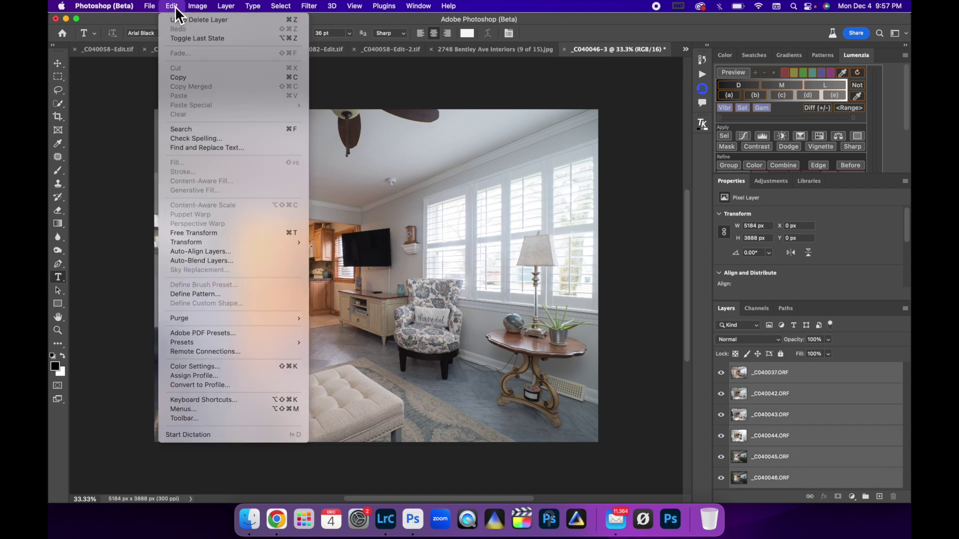
left_click(199, 253)
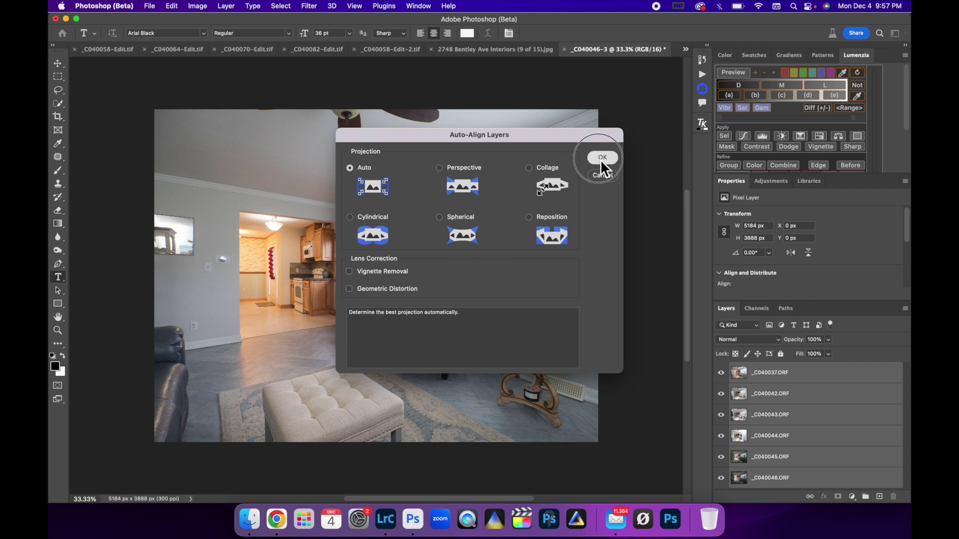
left_click(601, 158)
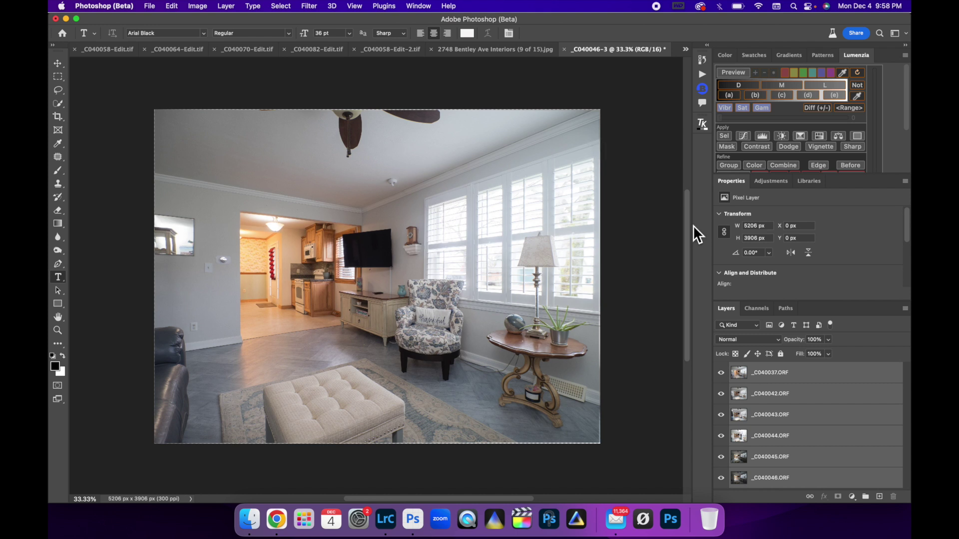
left_click(798, 378)
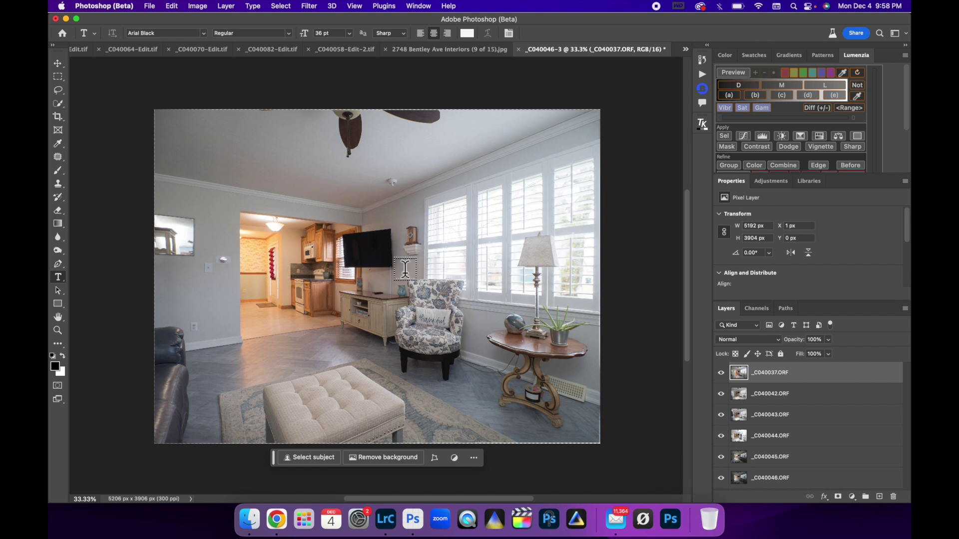
Step: Hide _C040037.ORF and _C040042.ORF, toggling _C040043.ORF to compare with the layer beneath
left_click(721, 374)
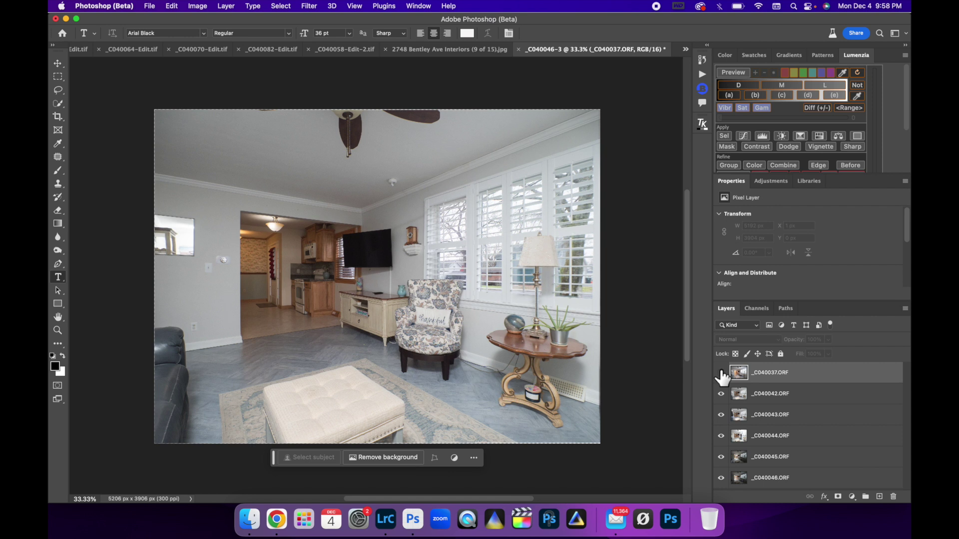
left_click(721, 395)
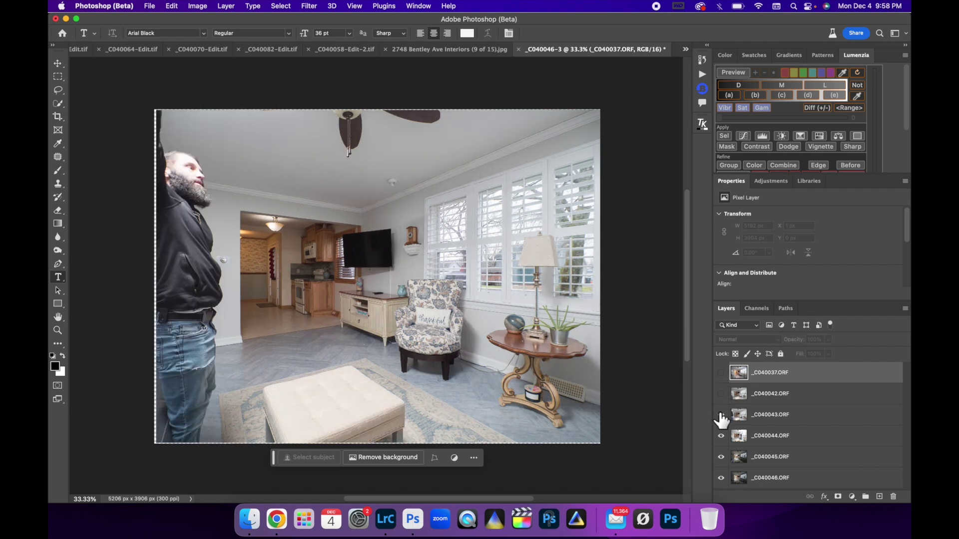
left_click(721, 416)
left_click(721, 417)
left_click(721, 416)
left_click(721, 417)
Step: Add an inverted mask to _C040043.ORF and gradient it back in over the chair area
left_click(806, 424)
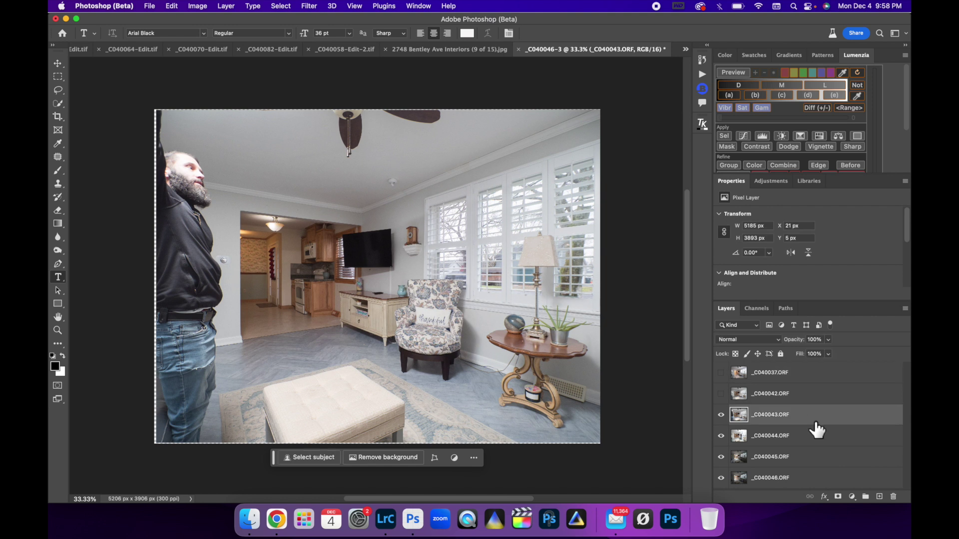
left_click(838, 497)
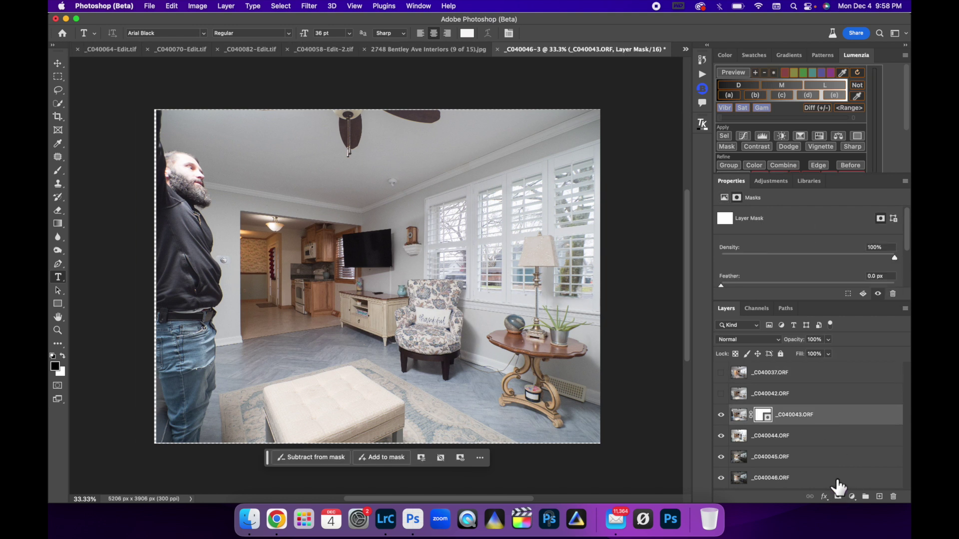
key("super+i")
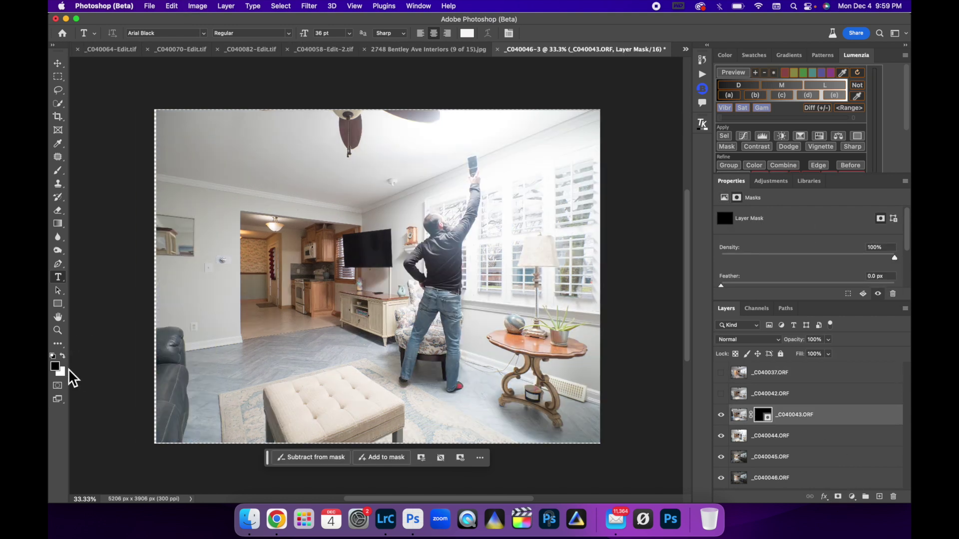
left_click(62, 356)
left_click(58, 224)
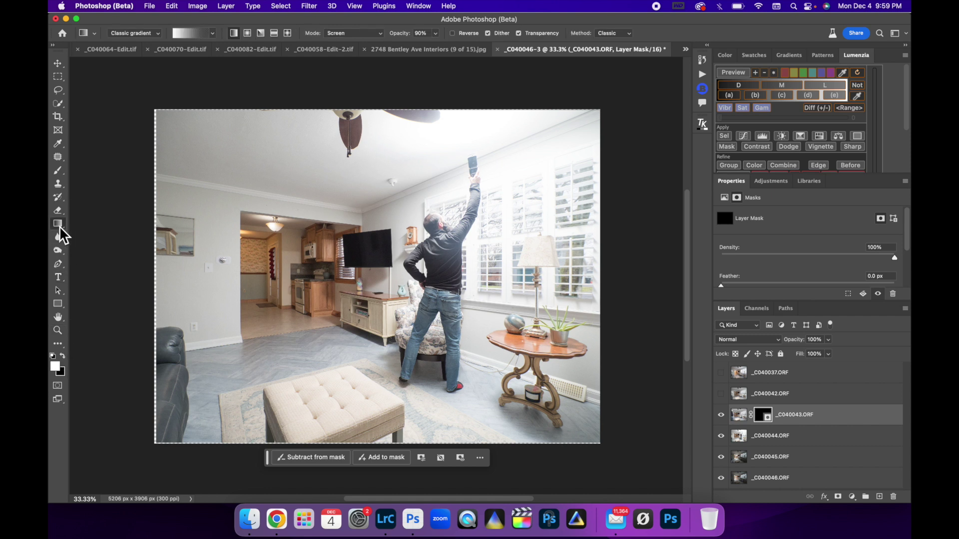
left_click_drag(456, 271, 335, 271)
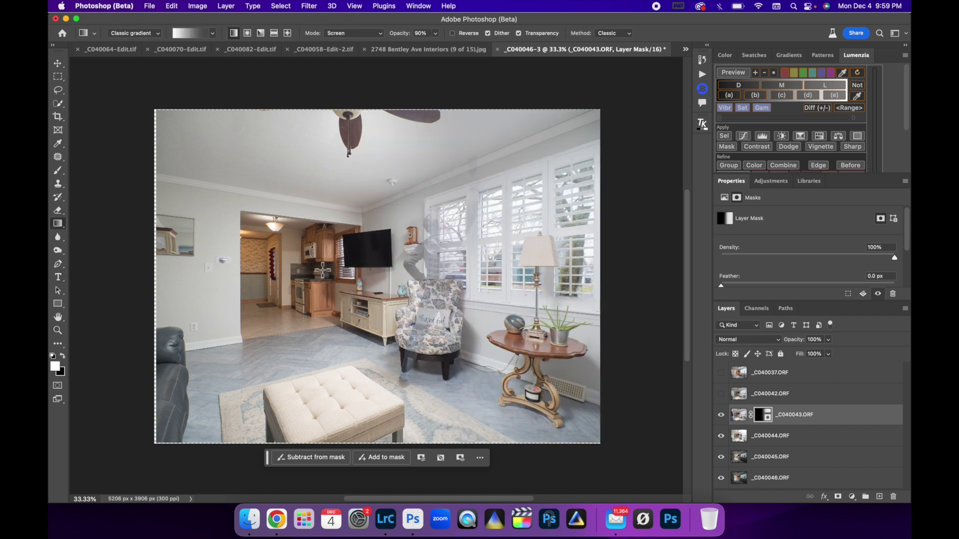
left_click_drag(428, 286, 305, 289)
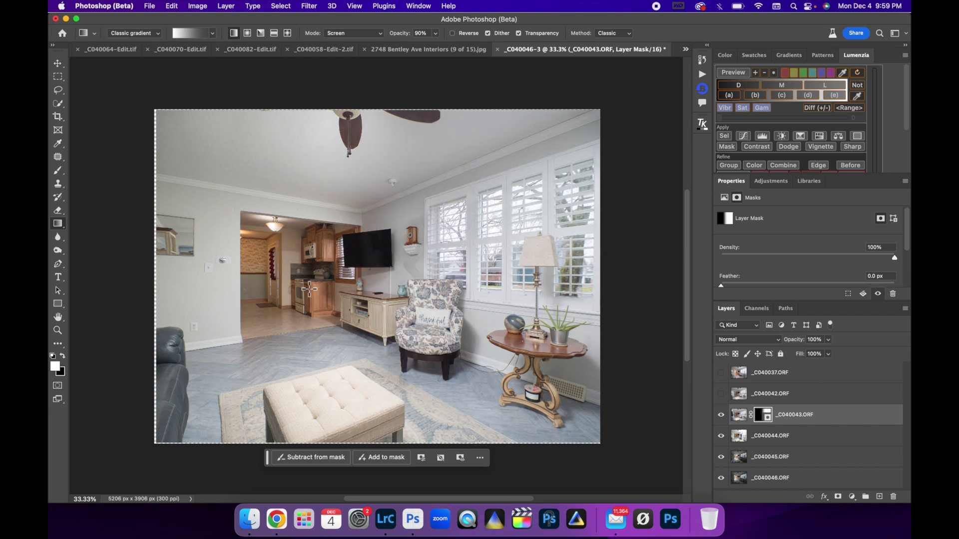
left_click_drag(449, 289, 303, 292)
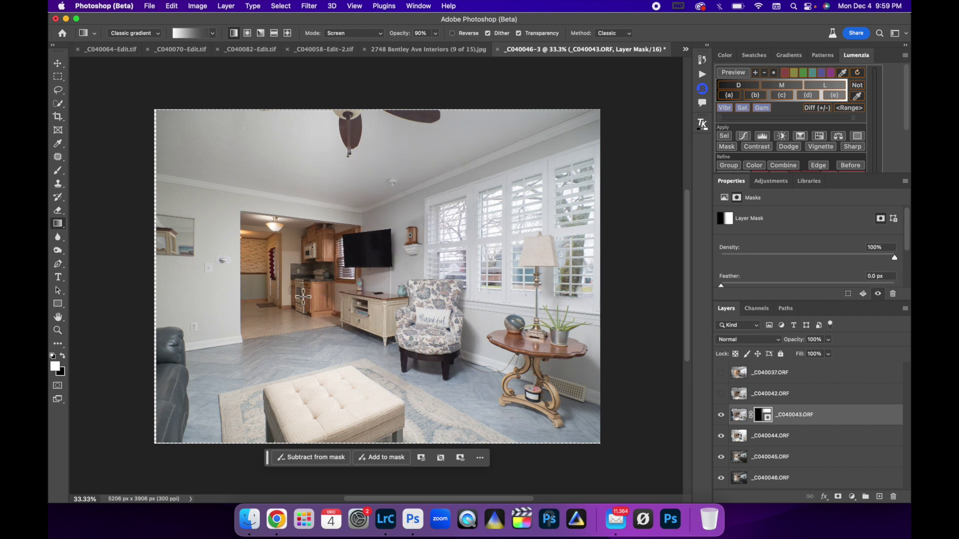
left_click_drag(462, 283, 320, 285)
Step: Merge _C040044.ORF into _C040043.ORF and toggle _C040043.ORF to check the blend
left_click(810, 442)
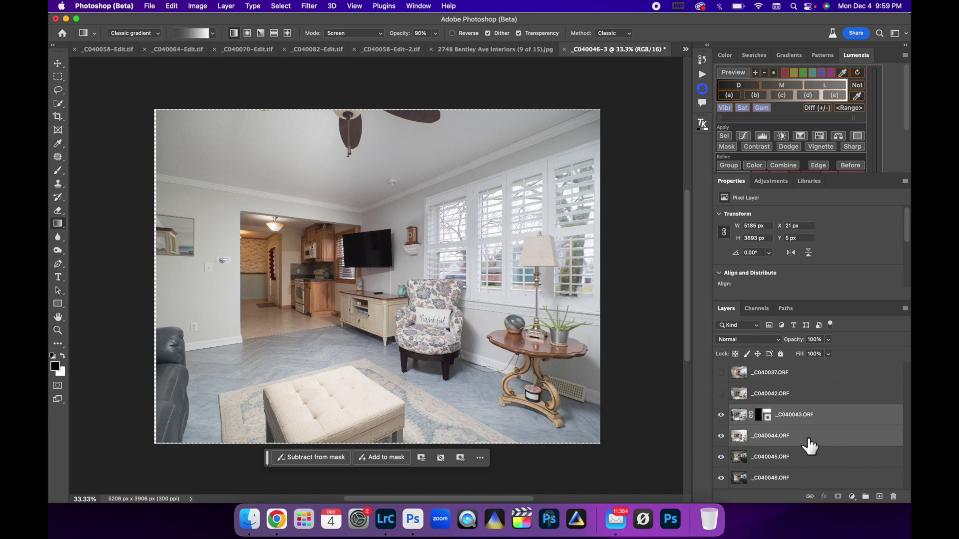
right_click(793, 428)
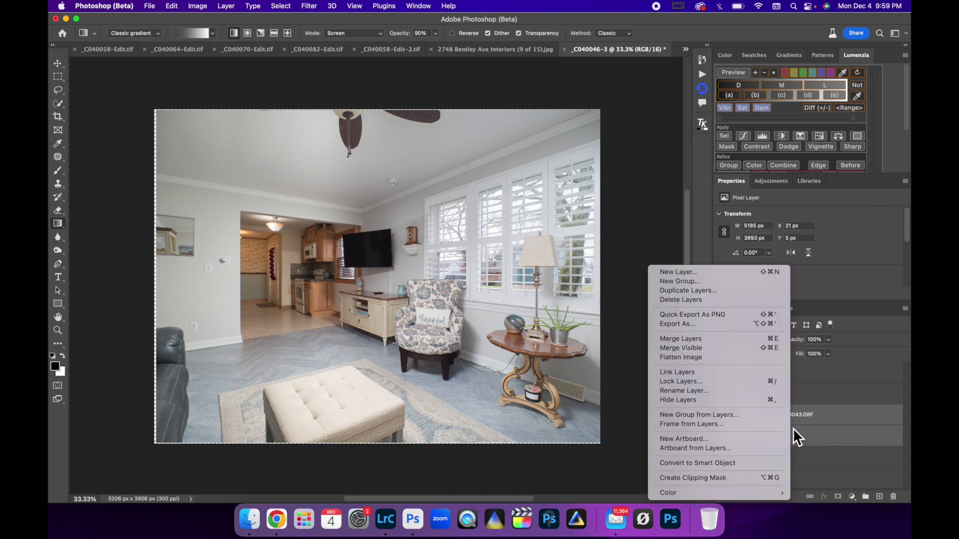
left_click(704, 340)
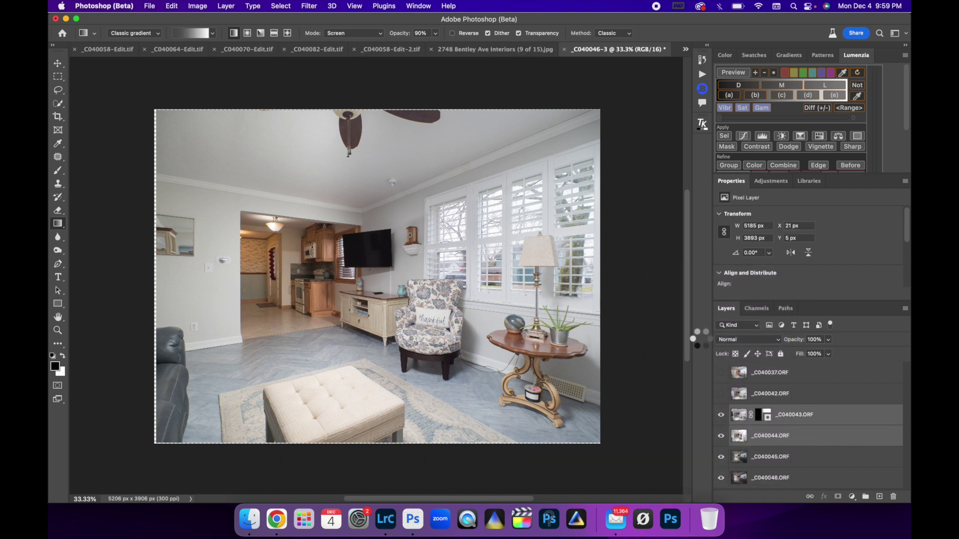
left_click(721, 416)
left_click(721, 415)
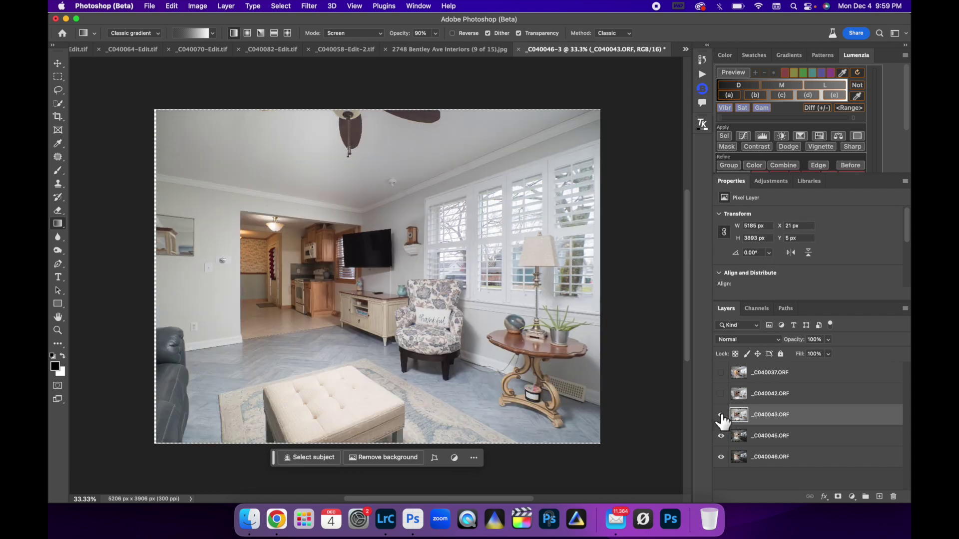
Step: Hide _C040043.ORF and toggle _C040045.ORF to compare the darker layers
left_click(721, 416)
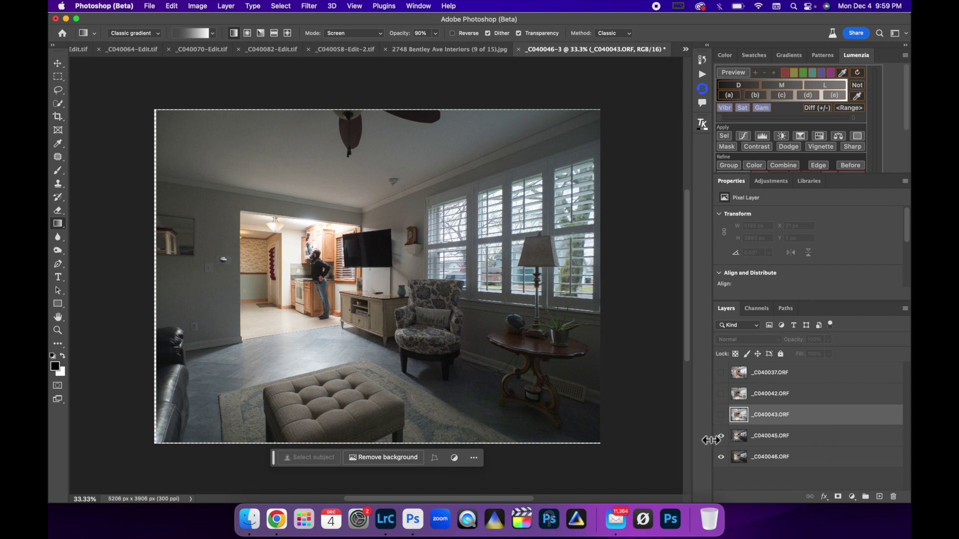
left_click(721, 437)
left_click(722, 437)
left_click(722, 436)
left_click(722, 436)
Step: Give _C040045.ORF an inverted mask and gradient-reveal the left wall and doorway
left_click(810, 441)
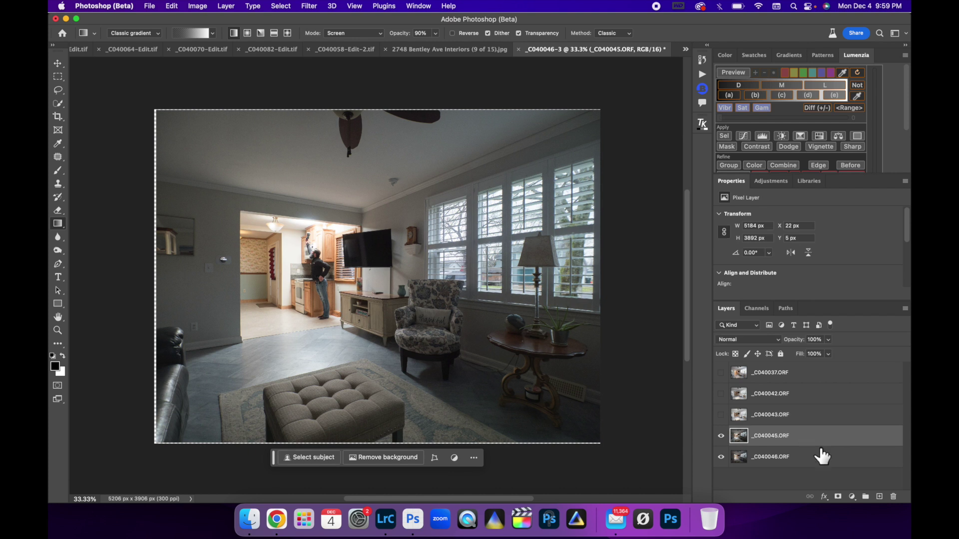
left_click(839, 497)
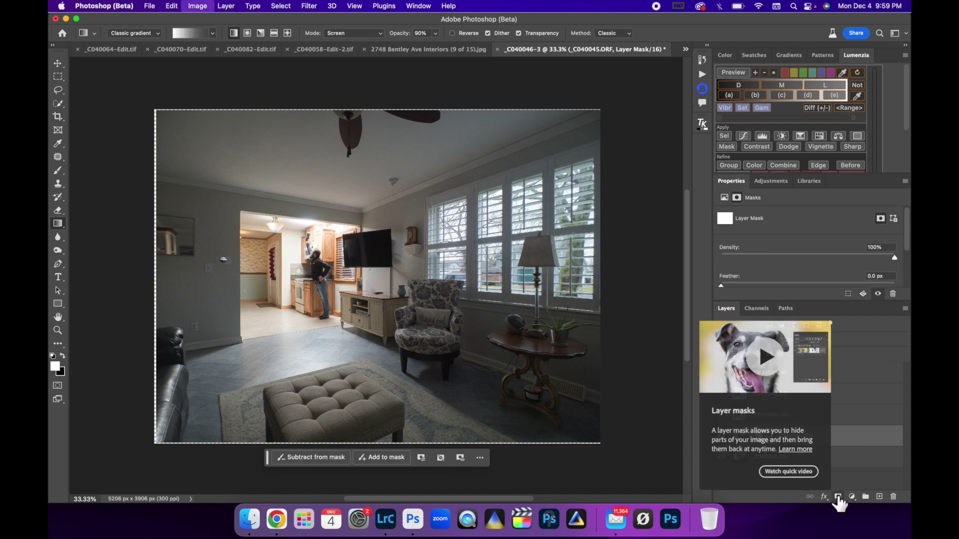
key("super+i")
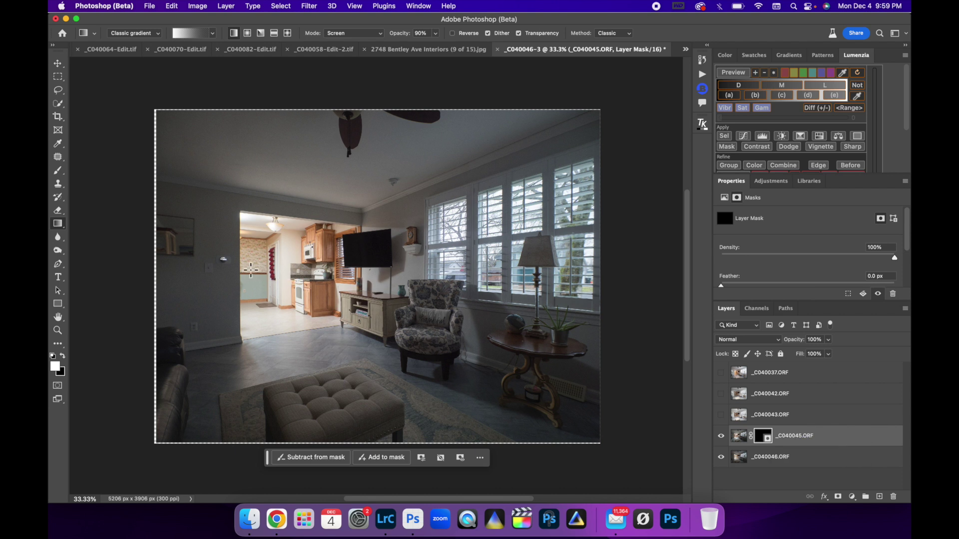
left_click_drag(257, 270, 306, 274)
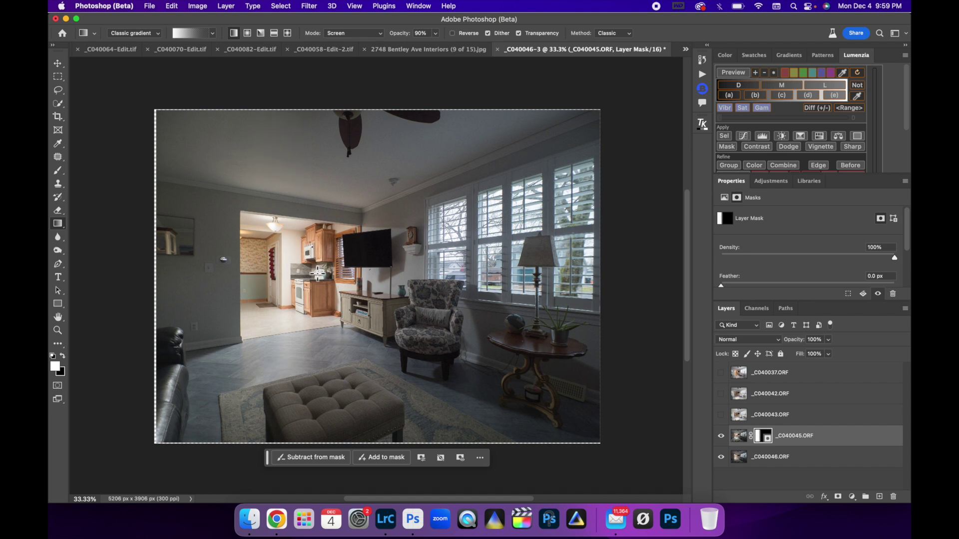
left_click_drag(212, 274, 272, 274)
key("super+z")
key("super+z")
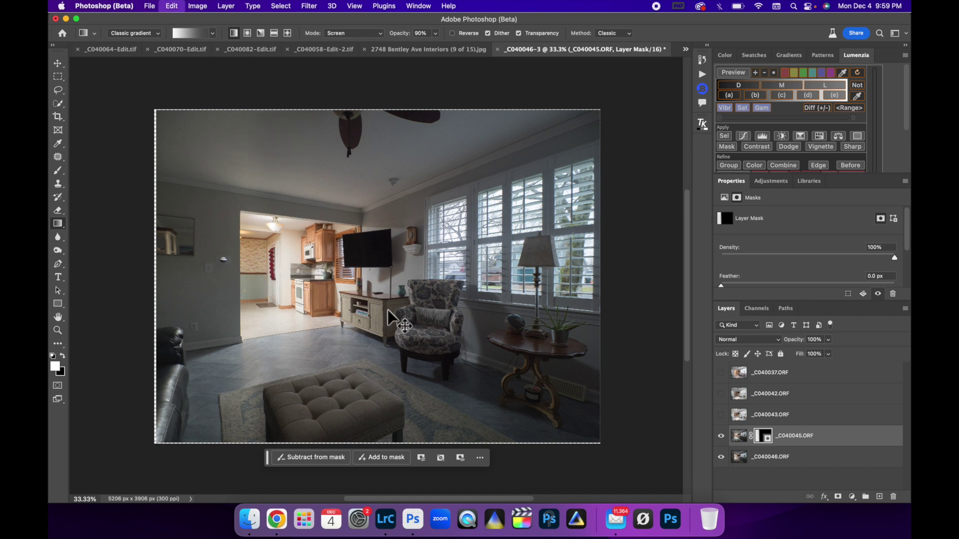
key("super+z")
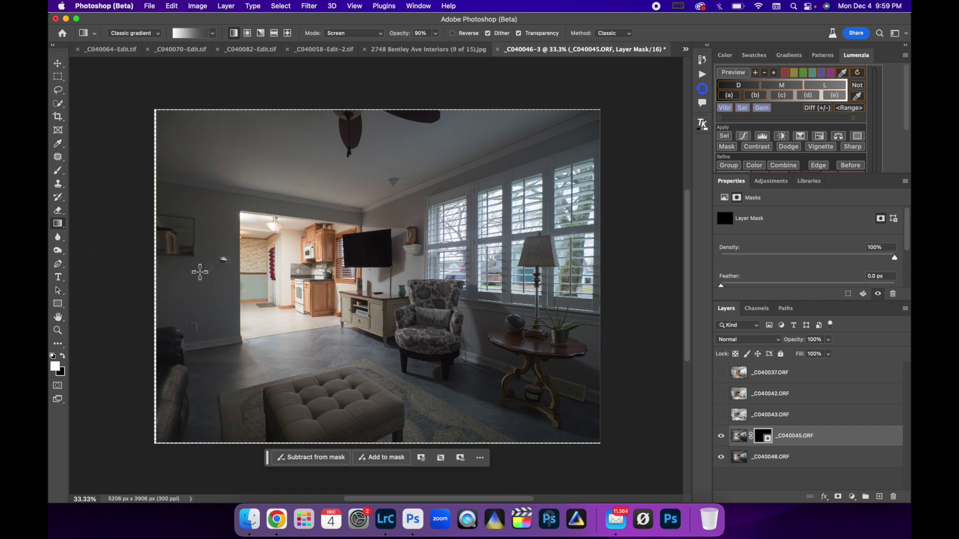
left_click_drag(195, 270, 286, 271)
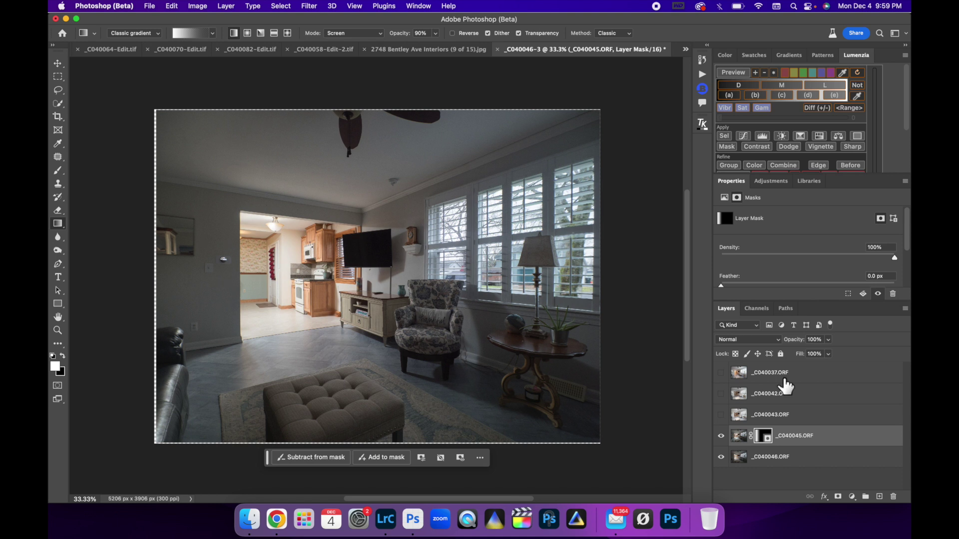
Step: Merge _C040045.ORF with _C040046.ORF and show _C040043.ORF again
left_click(802, 457)
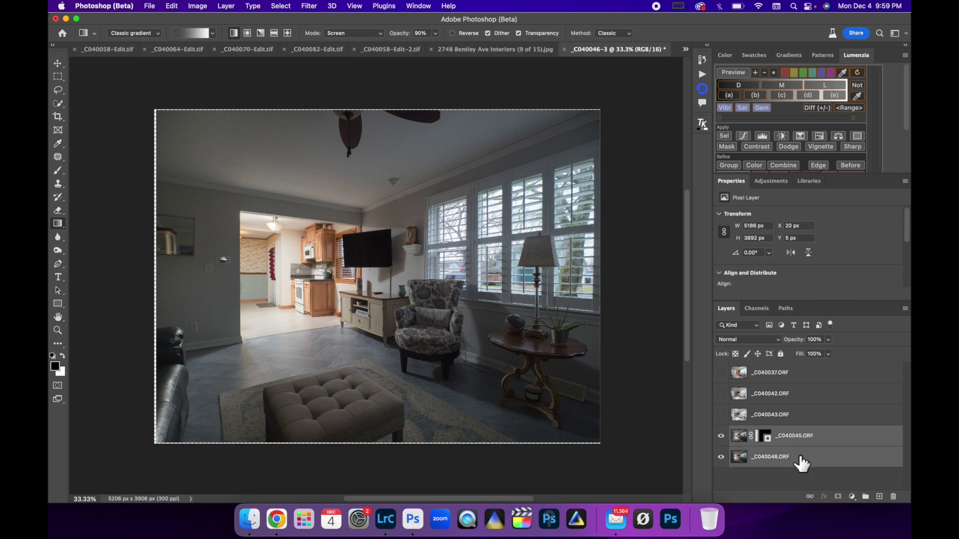
right_click(802, 456)
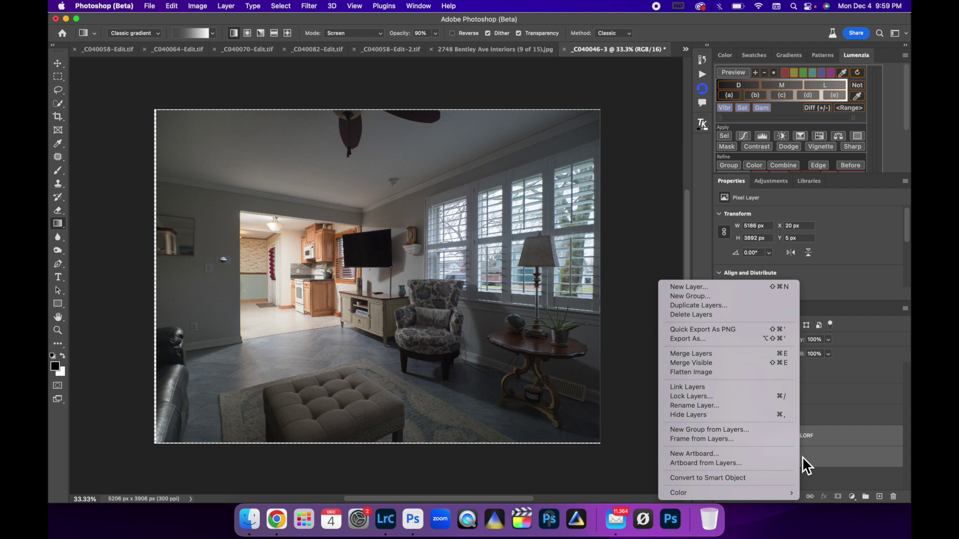
left_click(697, 355)
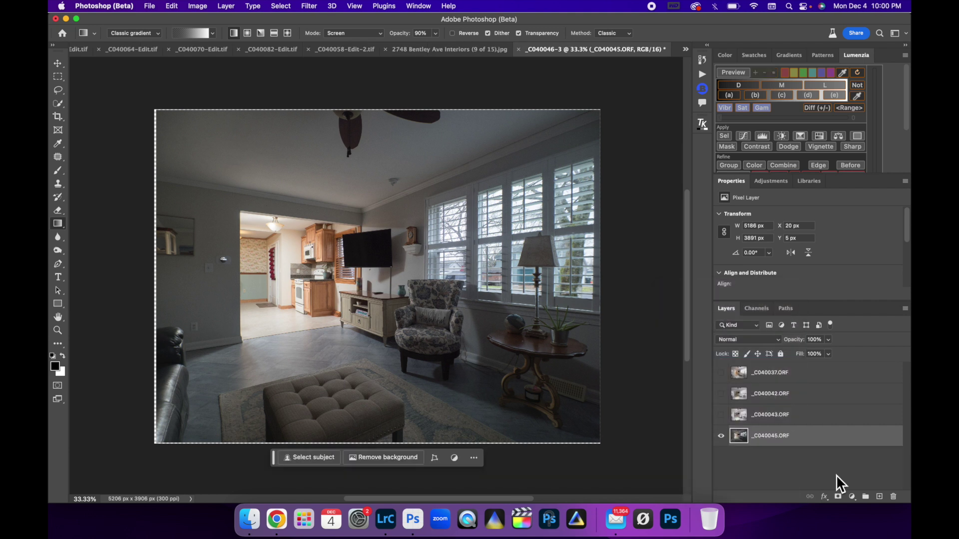
left_click(720, 415)
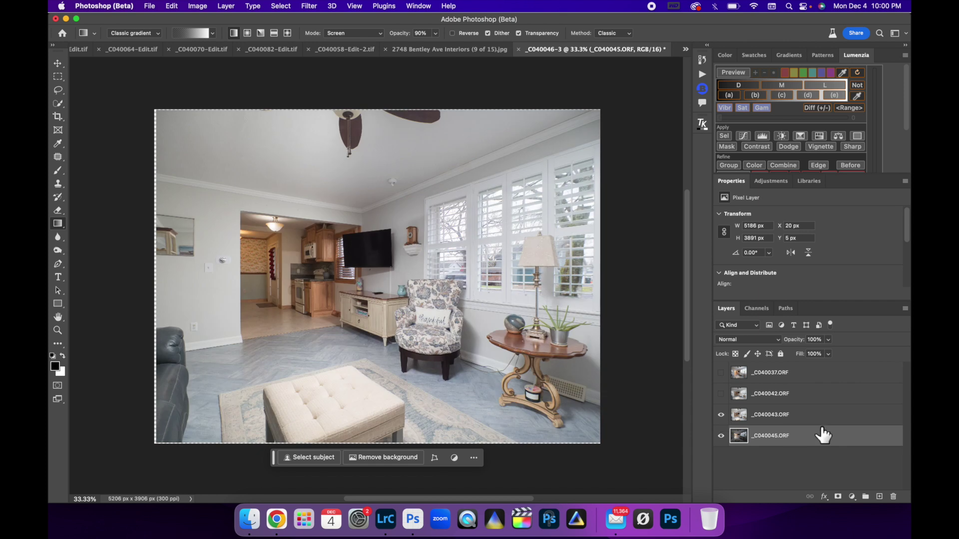
Step: Set _C040043.ORF to Lighten blend mode, briefly toggling _C040042.ORF to compare
left_click(798, 422)
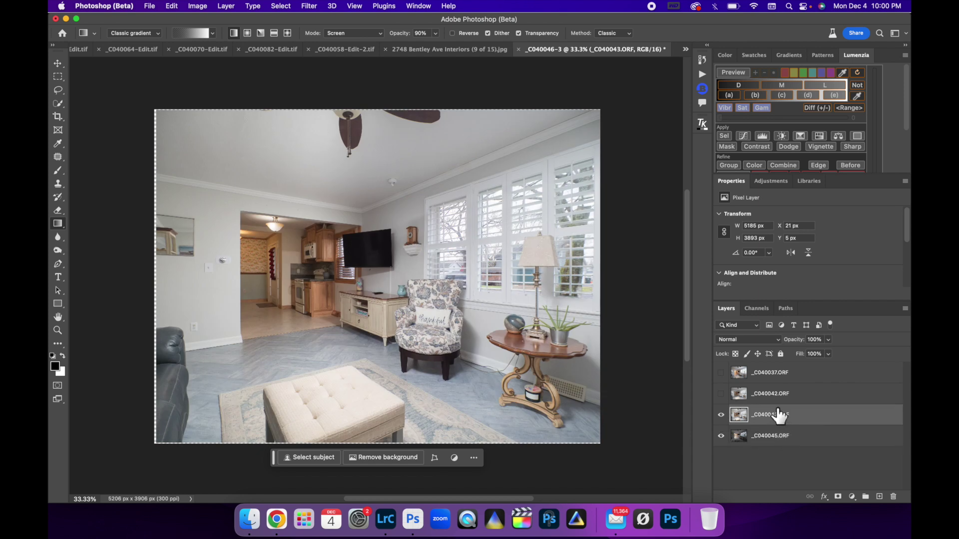
left_click(778, 341)
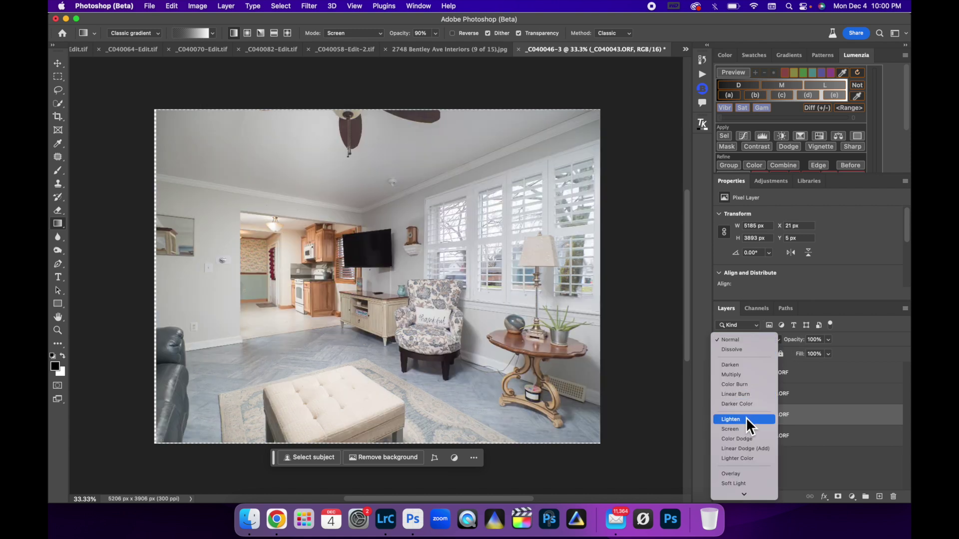
left_click(746, 419)
left_click(721, 395)
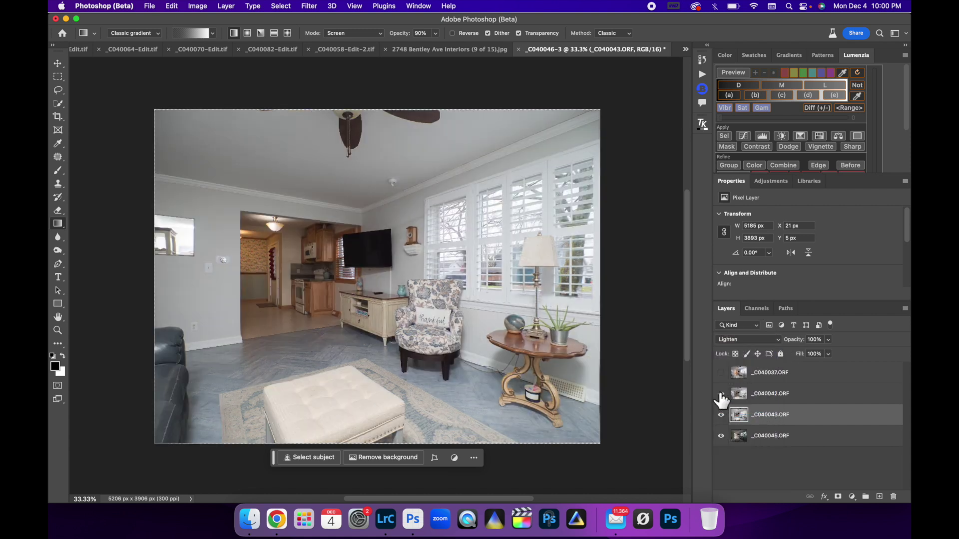
left_click(794, 397)
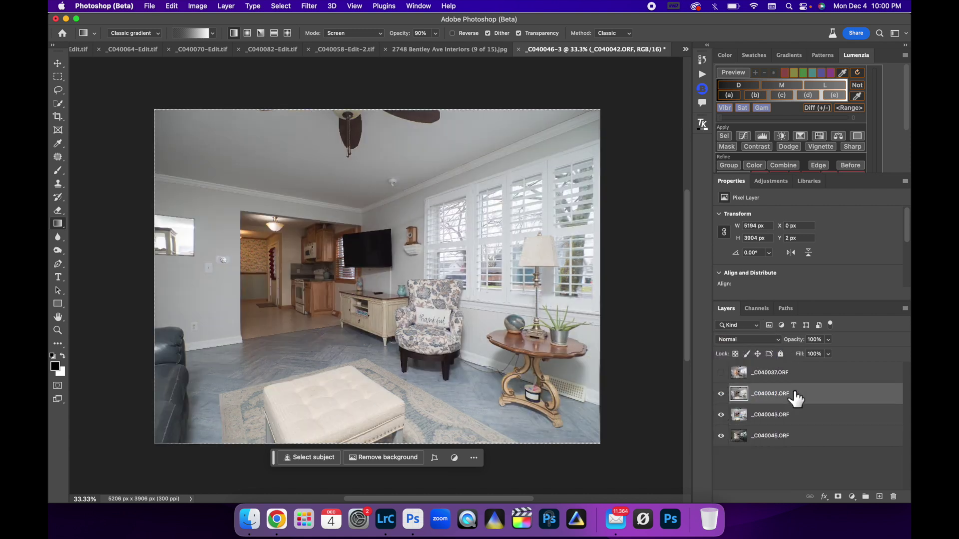
left_click(721, 393)
Step: Set _C040043.ORF opacity to about 85% and make _C040042.ORF visible again
left_click(824, 423)
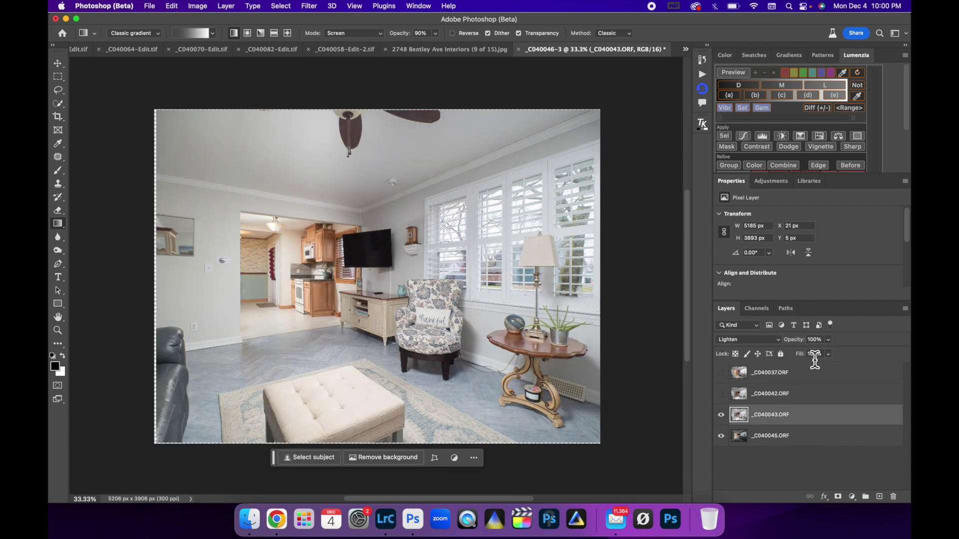
left_click(810, 353)
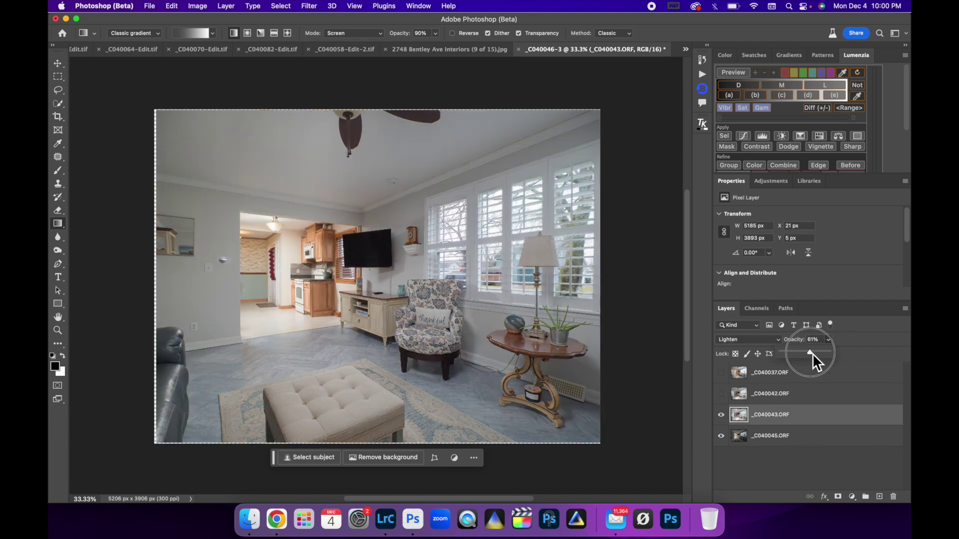
left_click_drag(822, 353, 823, 352)
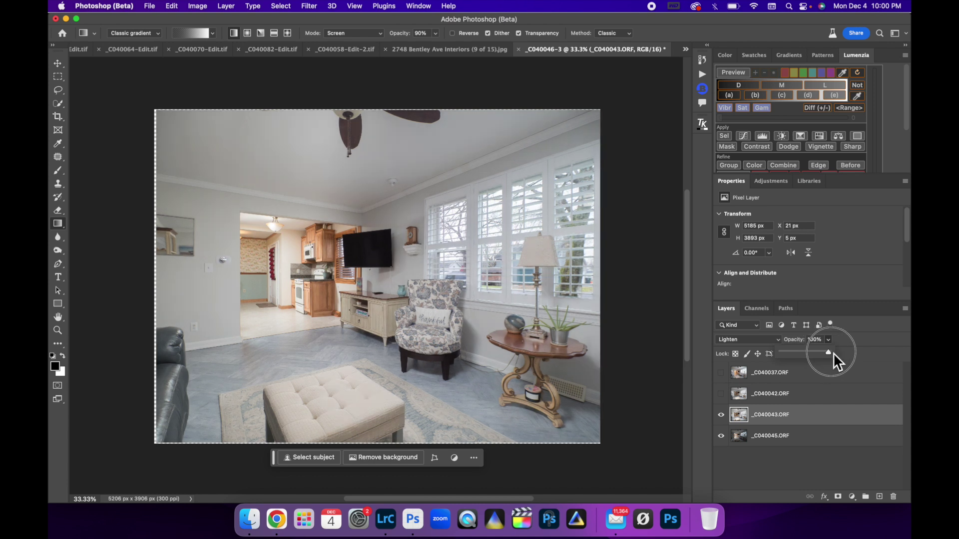
left_click_drag(823, 355, 822, 356)
left_click(720, 393)
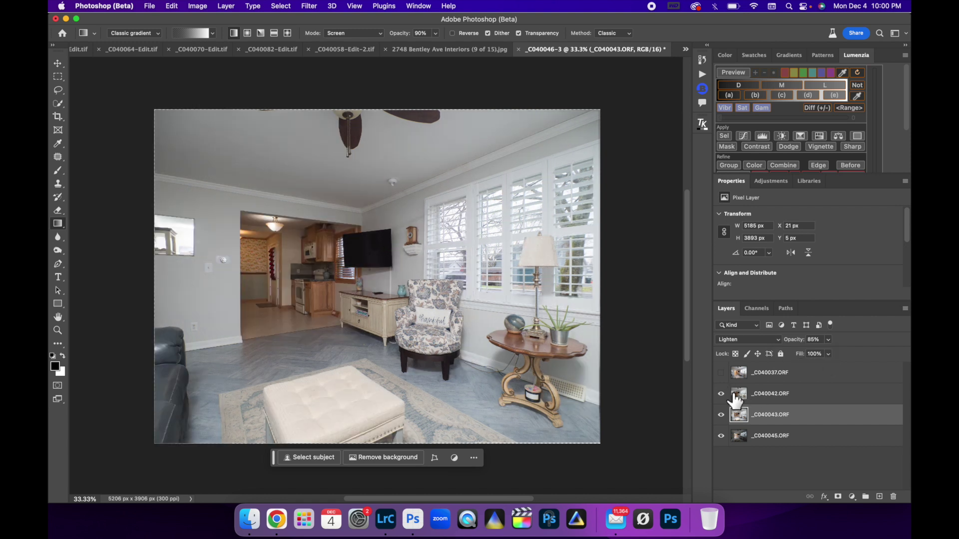
Step: Blend _C040042.ORF in Lighten mode at about 79% opacity, toggling it to compare
left_click(796, 396)
left_click(778, 340)
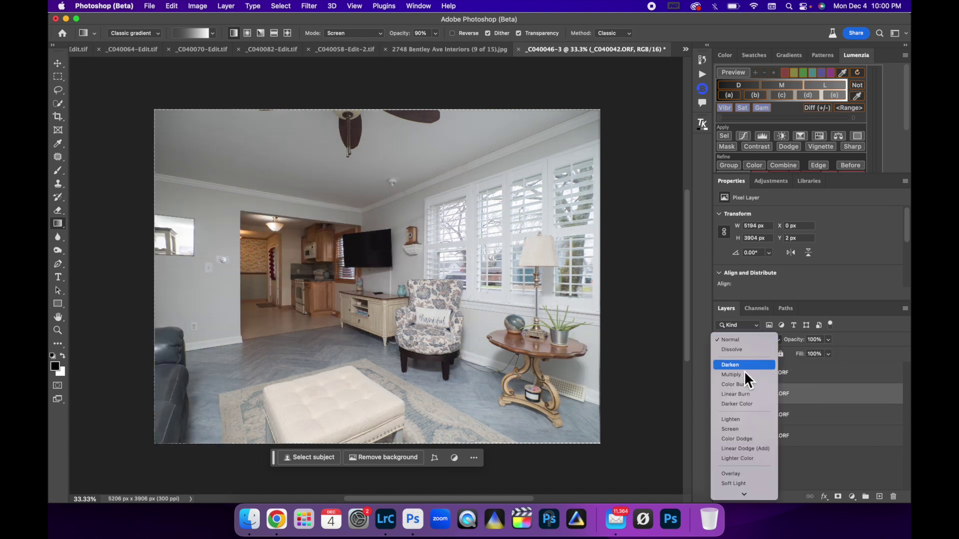
left_click(742, 419)
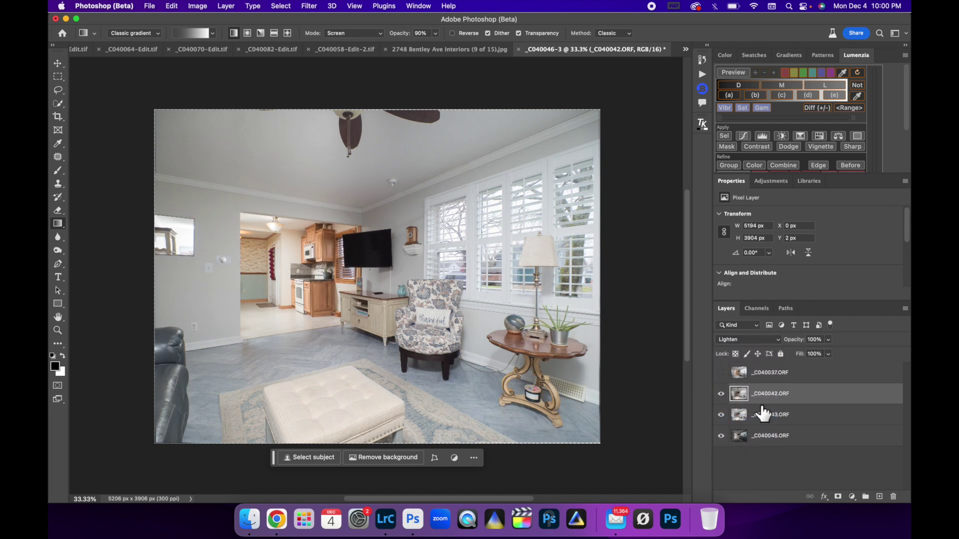
left_click(721, 394)
left_click(721, 394)
left_click(808, 352)
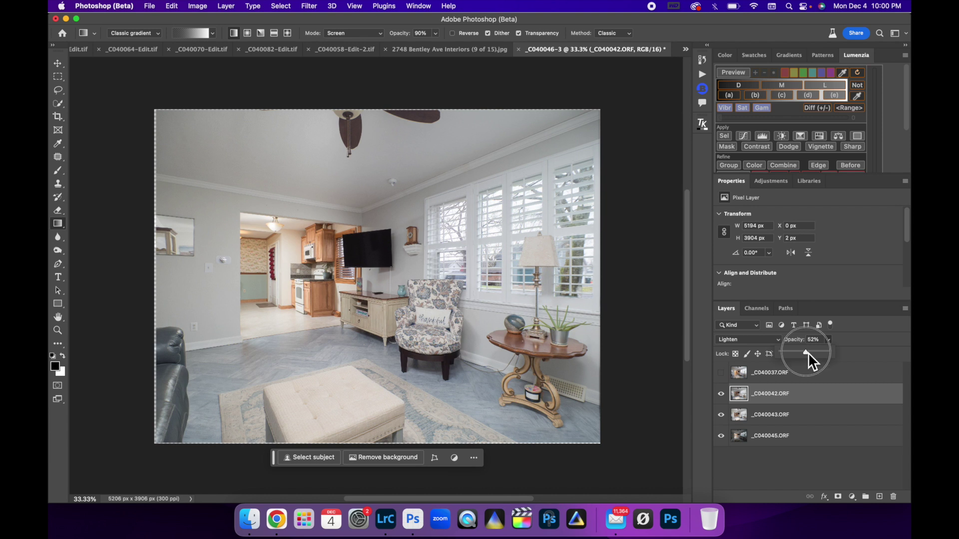
left_click_drag(814, 353, 815, 353)
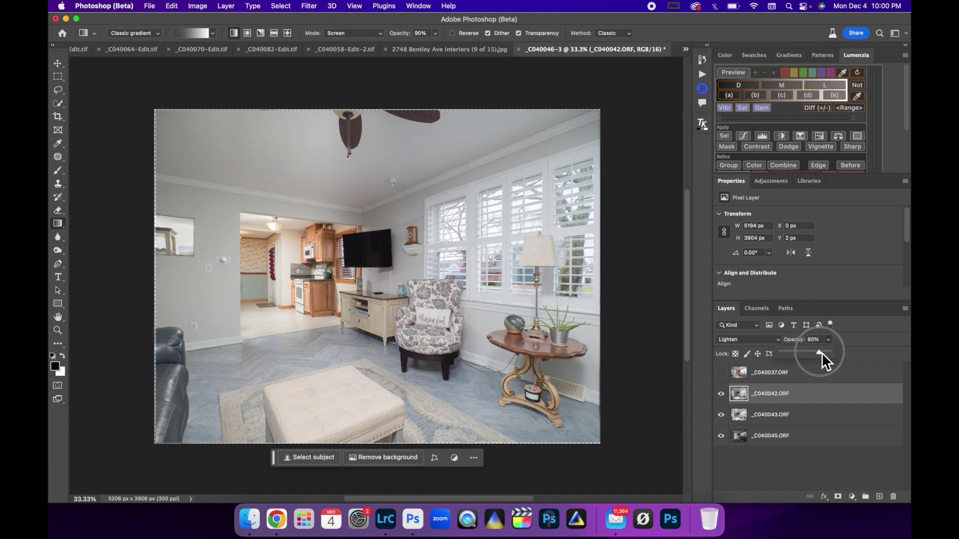
left_click_drag(818, 353, 816, 354)
Step: Show the top _C040037.ORF layer and set it to Luminosity at about 53% opacity
left_click(720, 379)
left_click(816, 380)
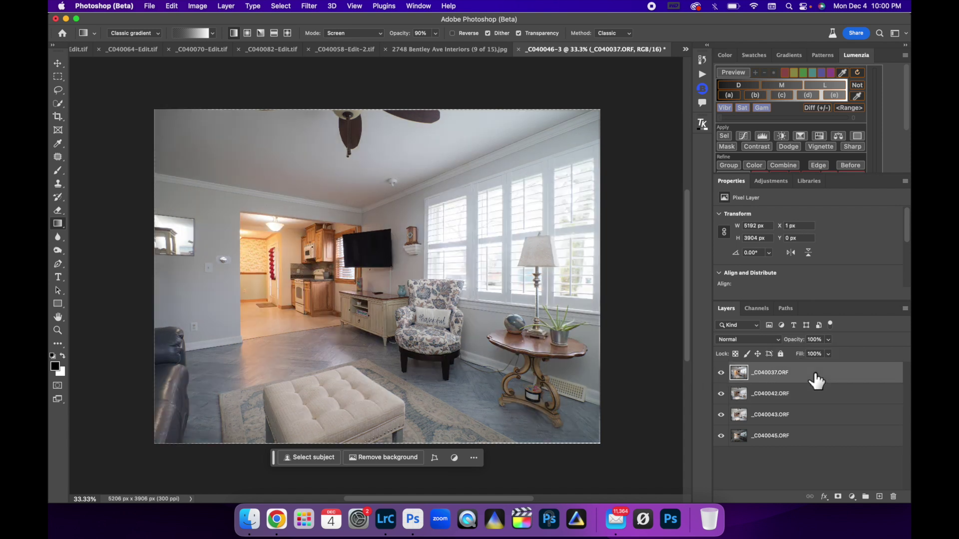
left_click(775, 342)
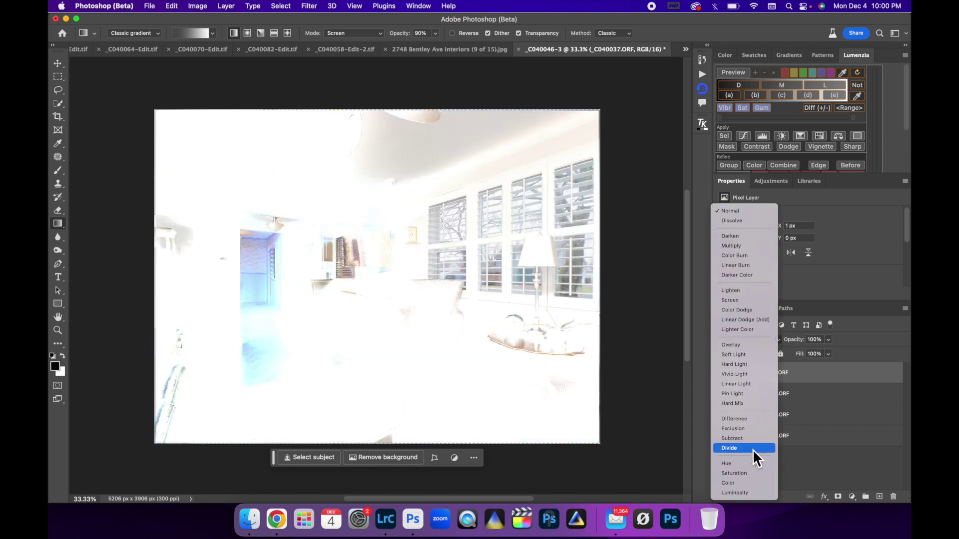
left_click(744, 493)
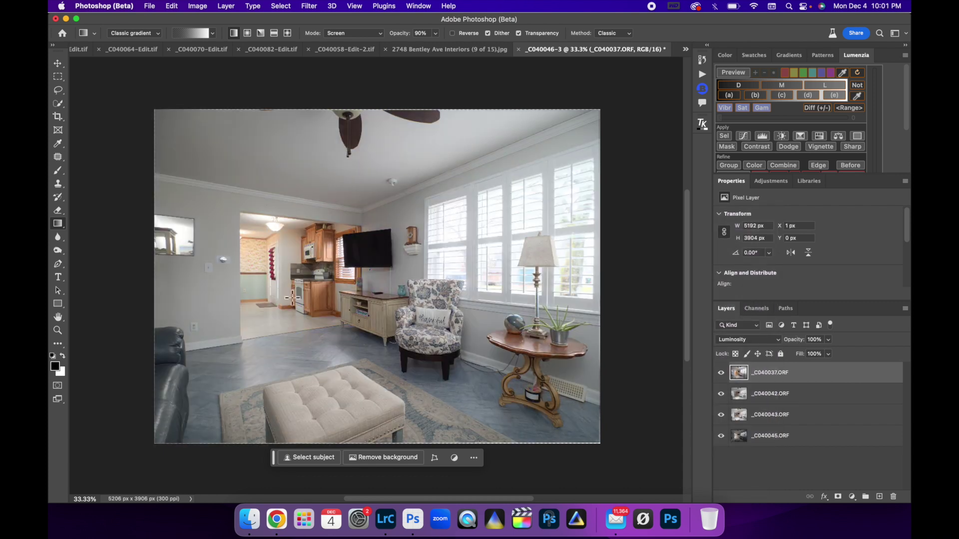
left_click(828, 340)
left_click(805, 352)
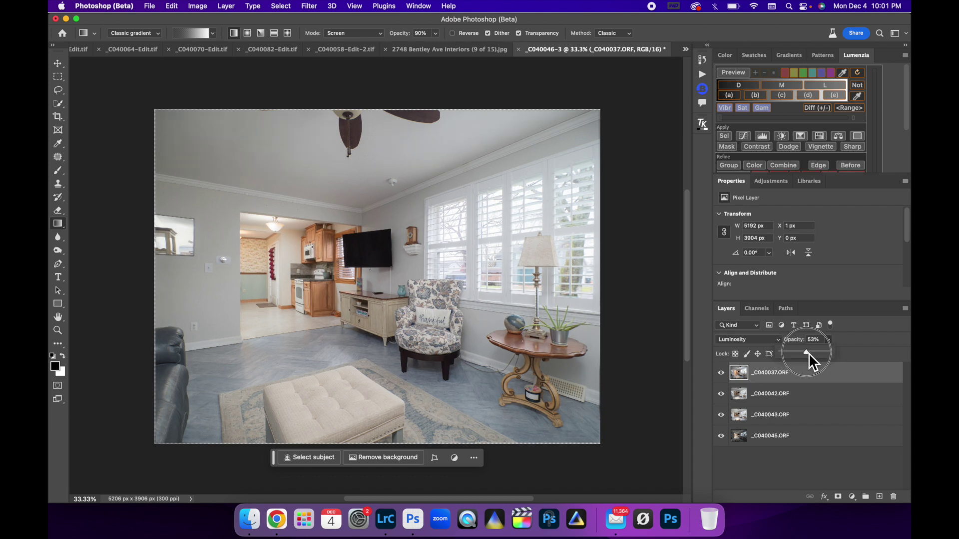
Step: Add a layer mask to _C040037.ORF and set up a black brush at 5% flow, 500 px
left_click(838, 497)
left_click(838, 496)
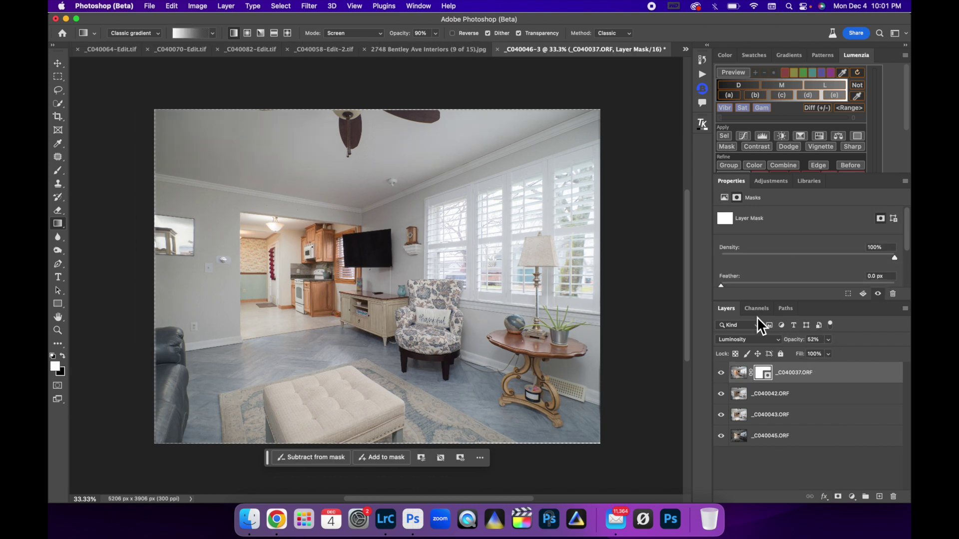
left_click(63, 356)
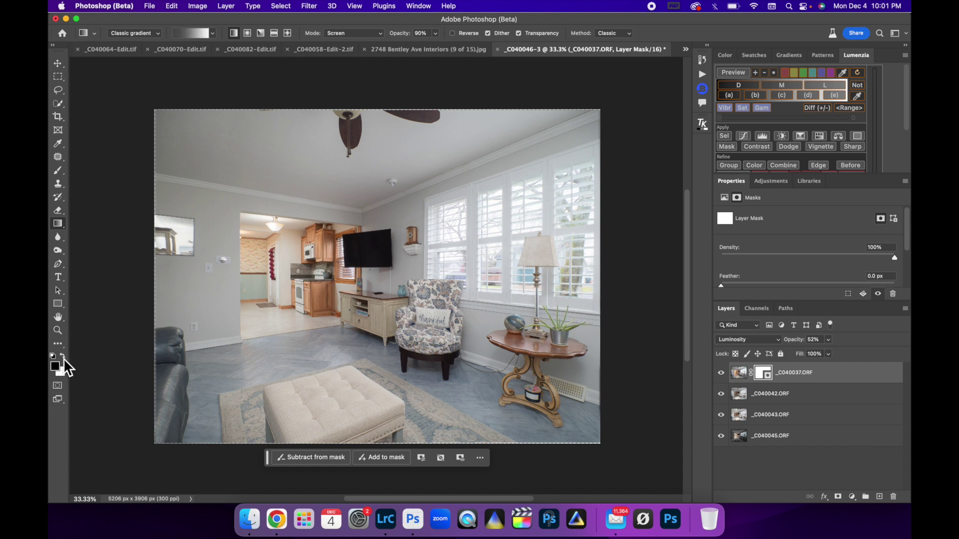
left_click(58, 170)
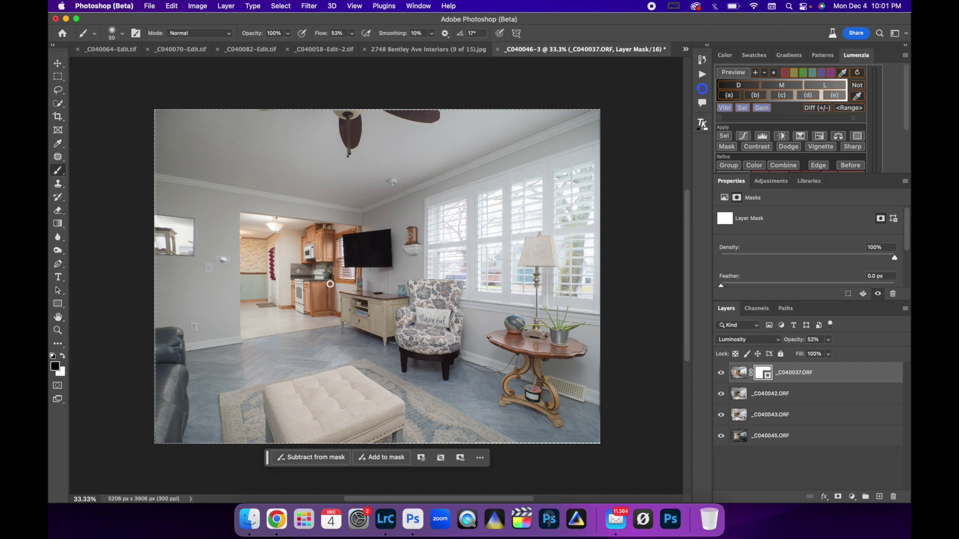
left_click(352, 34)
left_click_drag(353, 45, 332, 53)
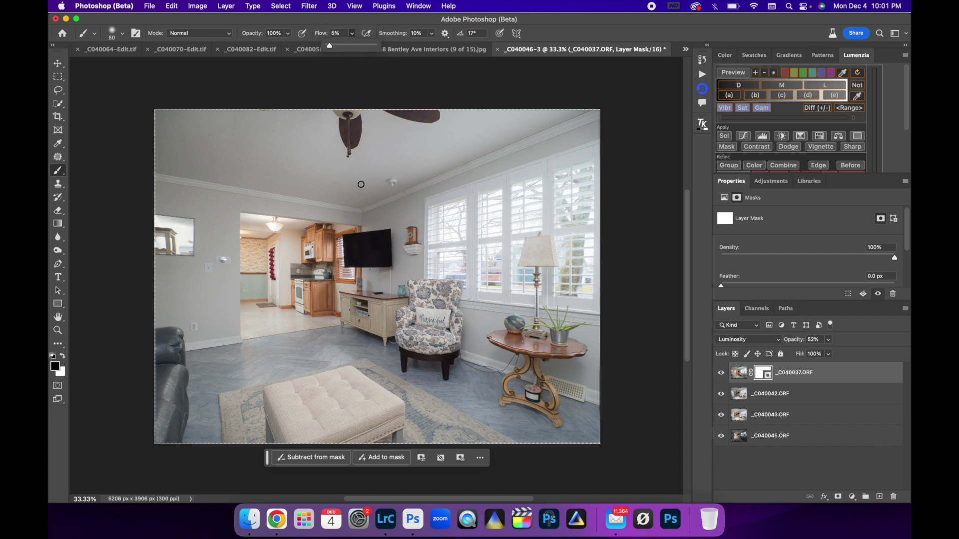
key("bracketright")
key("bracketright")
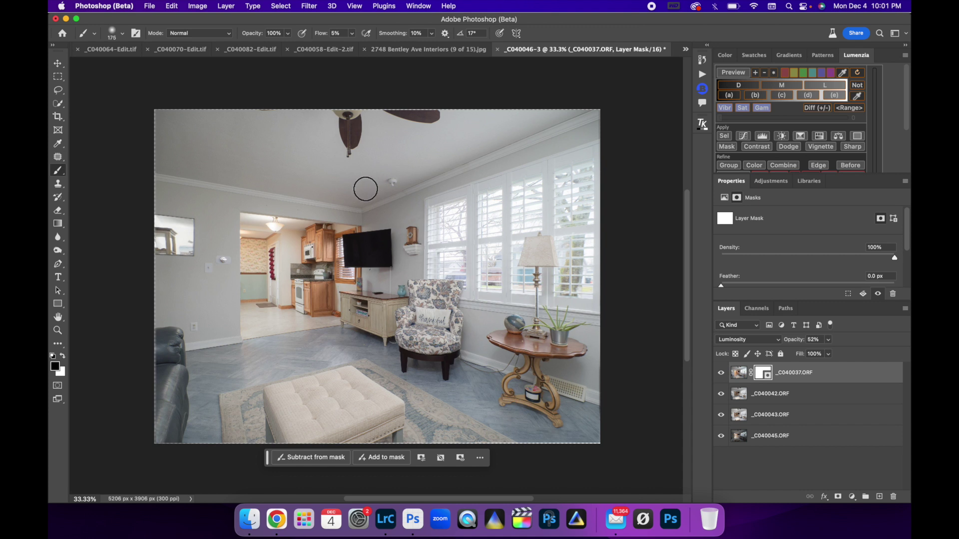
key("bracketright")
key("bracketright")
key("bracketright")
key("bracketright")
key("bracketright")
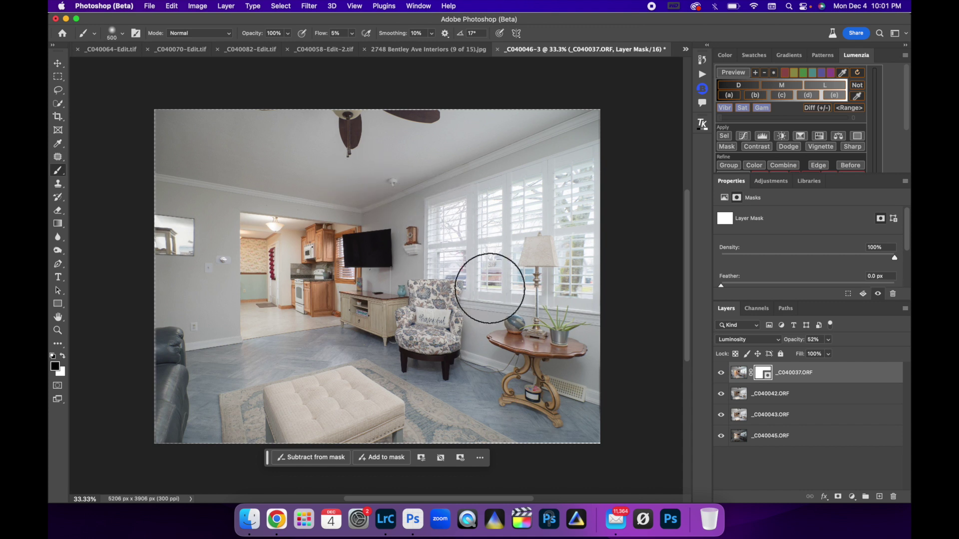
Step: Mask out the windows and kitchen doorway, restore the TV and console in white, then flatten the image
mouse_move(489, 288)
left_mouse_down()
mouse_move(566, 268)
mouse_move(513, 230)
mouse_move(586, 248)
mouse_move(549, 218)
mouse_move(560, 222)
mouse_move(556, 204)
mouse_move(523, 231)
mouse_move(482, 217)
mouse_move(492, 259)
mouse_move(448, 217)
mouse_move(459, 259)
mouse_move(438, 241)
mouse_move(467, 258)
mouse_move(469, 228)
mouse_move(468, 253)
mouse_move(482, 241)
mouse_move(529, 278)
left_mouse_up()
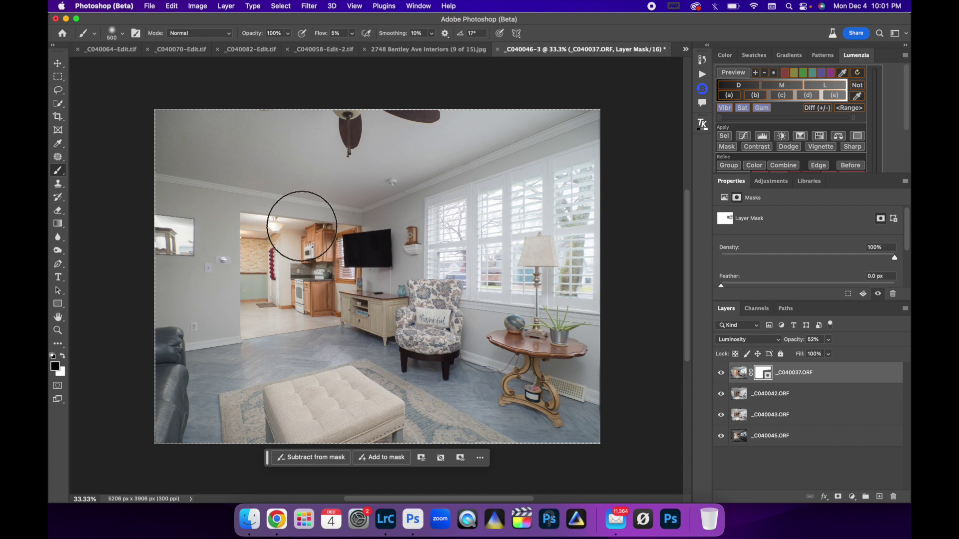
mouse_move(301, 226)
left_mouse_down()
mouse_move(261, 268)
mouse_move(264, 260)
mouse_move(273, 274)
mouse_move(253, 237)
mouse_move(244, 321)
mouse_move(259, 271)
mouse_move(295, 282)
mouse_move(295, 250)
mouse_move(317, 267)
mouse_move(326, 243)
mouse_move(350, 259)
mouse_move(333, 269)
mouse_move(335, 346)
mouse_move(296, 321)
mouse_move(212, 307)
mouse_move(300, 337)
mouse_move(263, 298)
mouse_move(260, 335)
mouse_move(249, 325)
mouse_move(244, 295)
mouse_move(255, 324)
mouse_move(257, 247)
mouse_move(242, 250)
mouse_move(269, 250)
mouse_move(271, 219)
mouse_move(300, 233)
mouse_move(292, 268)
mouse_move(330, 257)
mouse_move(306, 293)
mouse_move(340, 313)
mouse_move(260, 308)
mouse_move(303, 320)
mouse_move(294, 271)
mouse_move(237, 317)
mouse_move(264, 309)
mouse_move(301, 263)
mouse_move(258, 242)
mouse_move(308, 313)
mouse_move(224, 202)
mouse_move(252, 246)
mouse_move(260, 296)
mouse_move(226, 225)
mouse_move(224, 366)
mouse_move(236, 237)
mouse_move(281, 335)
mouse_move(246, 269)
mouse_move(148, 253)
mouse_move(173, 230)
mouse_move(146, 226)
mouse_move(297, 252)
mouse_move(249, 249)
mouse_move(254, 311)
mouse_move(232, 306)
mouse_move(272, 355)
mouse_move(277, 275)
mouse_move(254, 334)
mouse_move(300, 295)
mouse_move(360, 295)
mouse_move(279, 272)
mouse_move(328, 277)
mouse_move(335, 325)
left_mouse_up()
left_click(63, 358)
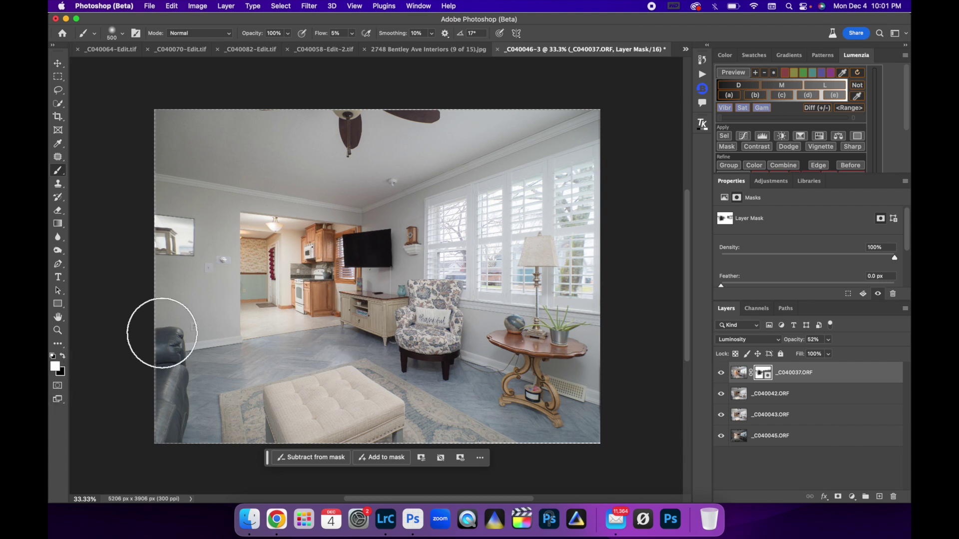
mouse_move(380, 273)
left_mouse_down()
mouse_move(382, 311)
mouse_move(395, 274)
mouse_move(373, 297)
mouse_move(398, 266)
mouse_move(373, 318)
mouse_move(395, 251)
mouse_move(402, 261)
mouse_move(403, 219)
mouse_move(388, 224)
mouse_move(430, 278)
left_mouse_up()
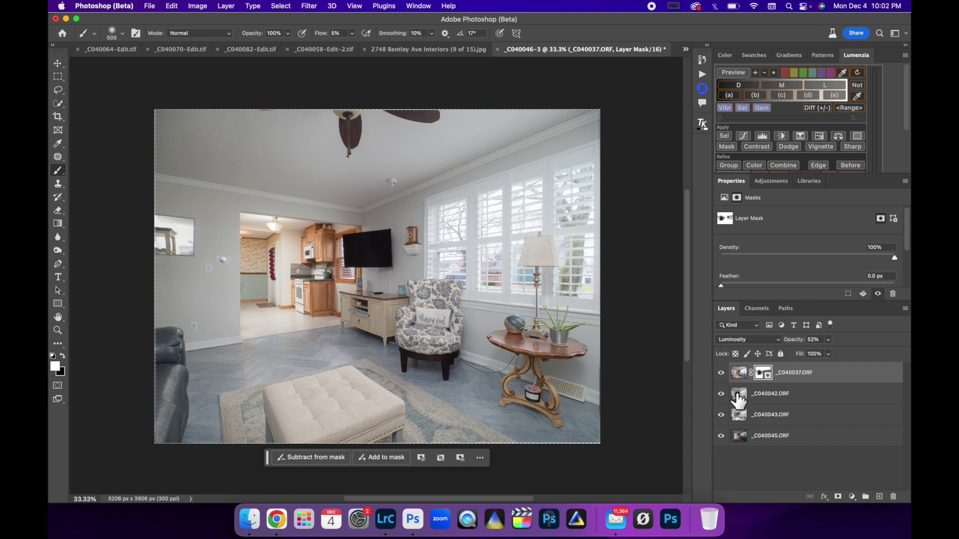
right_click(824, 438)
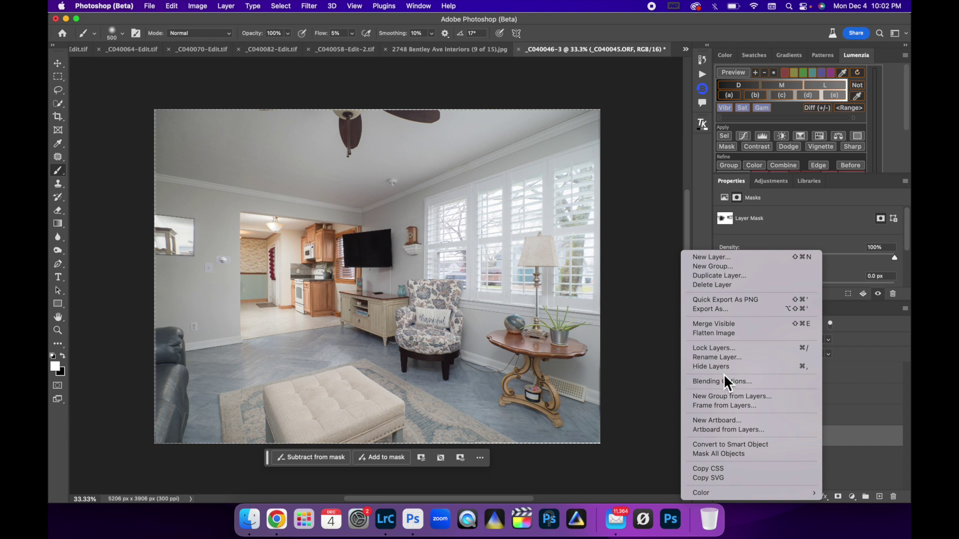
left_click(722, 333)
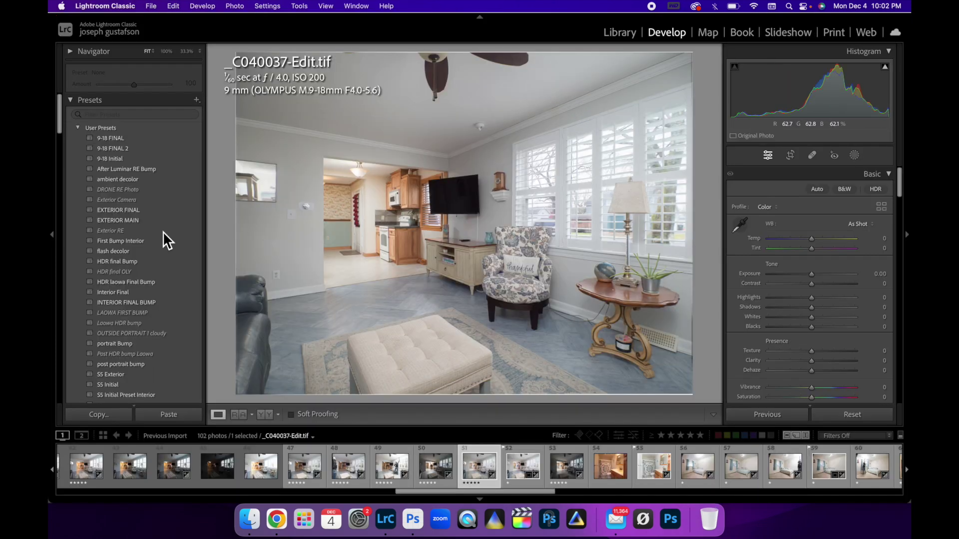
Step: Apply the INTERIOR FINAL BUMP preset, then set Highlights -59, Contrast +4 and Blacks -63
left_click(123, 304)
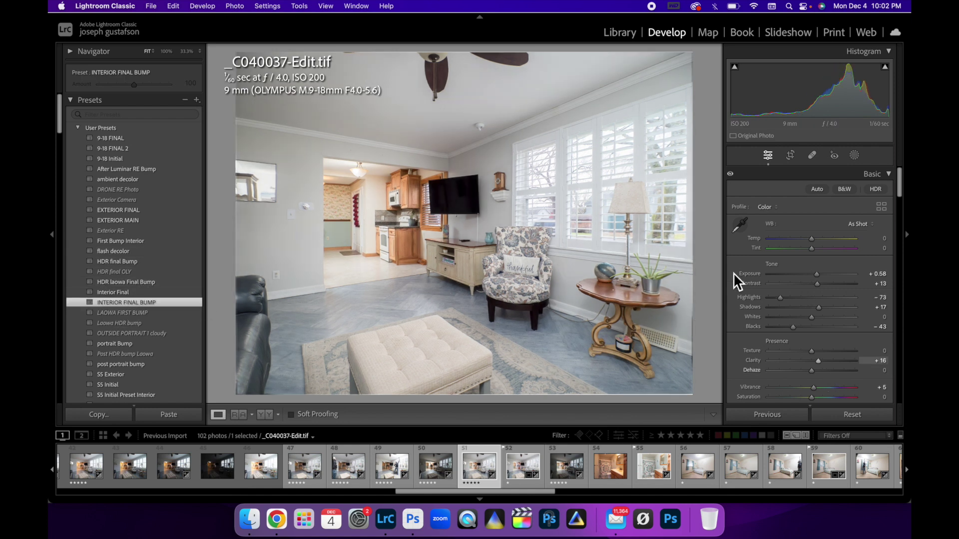
left_click_drag(784, 301, 792, 303)
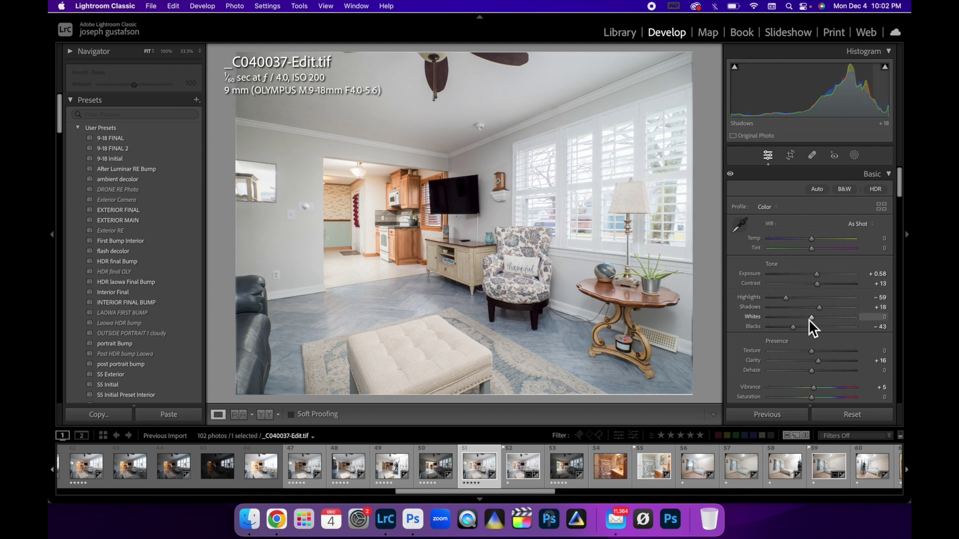
left_click_drag(819, 284, 786, 329)
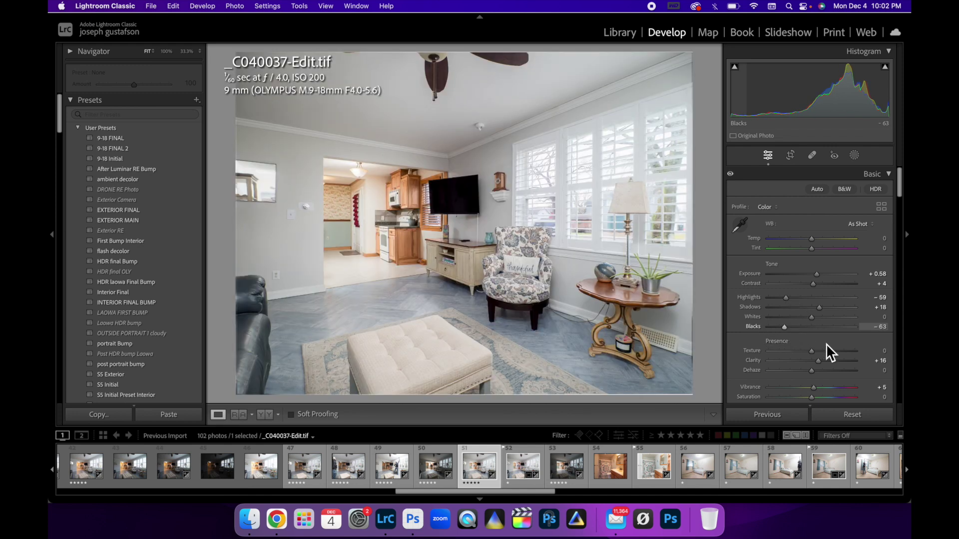
scroll(826, 343, "down", 15)
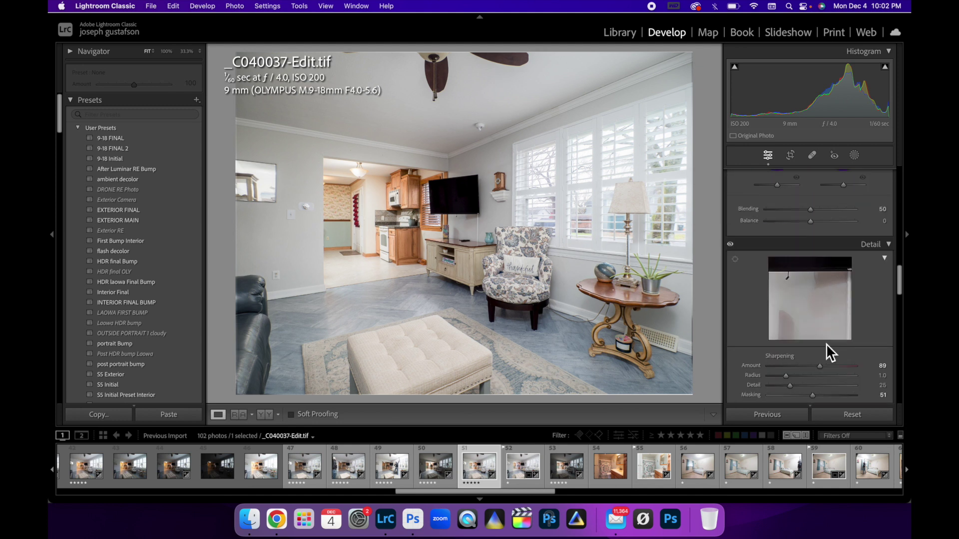
Step: Set Detail panel sharpening to Amount 93, Radius 1.7, Detail 50 and Masking 58
scroll(826, 344, "down", 3)
left_click_drag(820, 316, 823, 316)
left_click(812, 325)
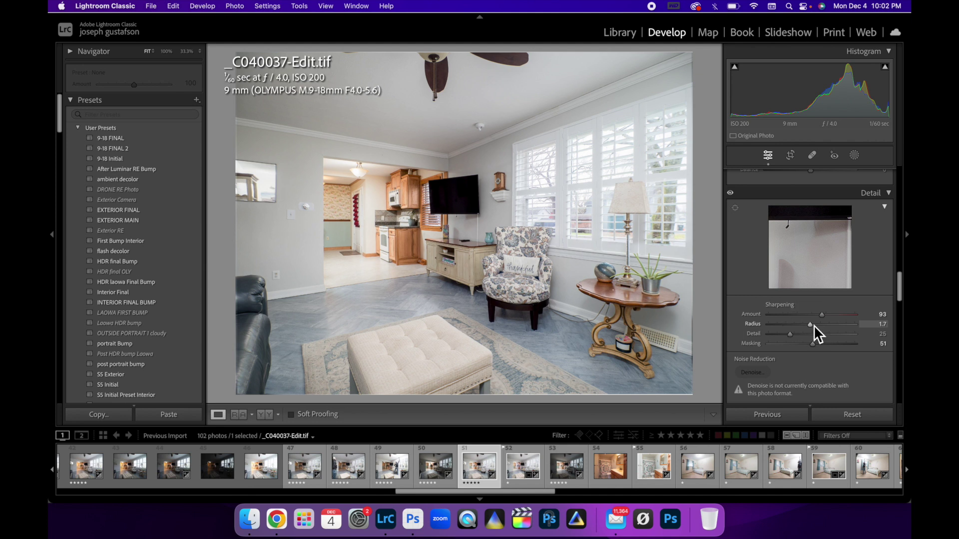
left_click(813, 334)
left_click(821, 344)
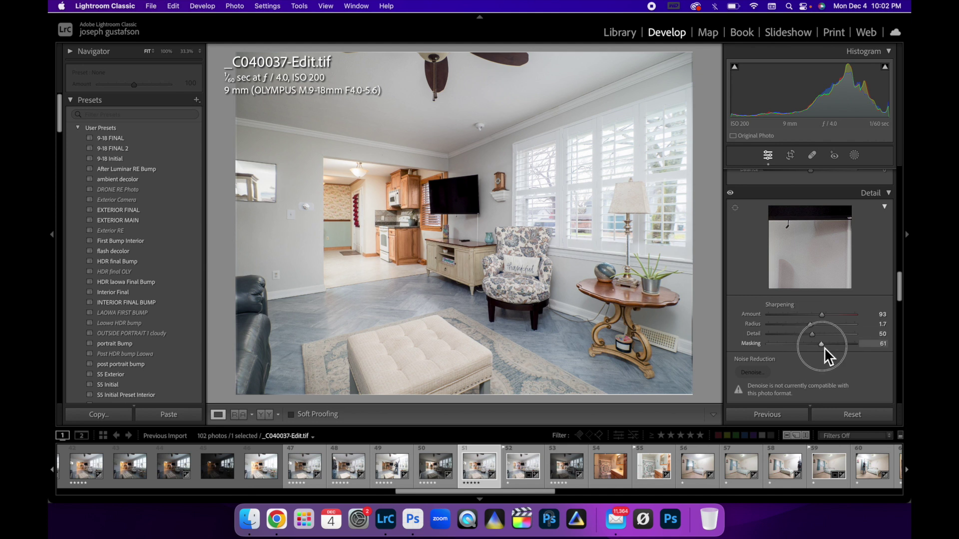
left_click(821, 344, "alt")
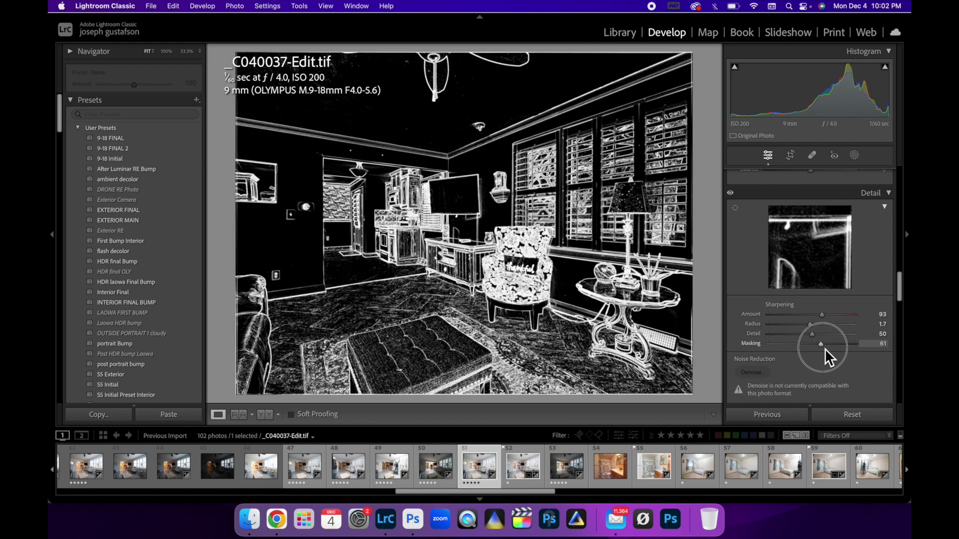
left_click_drag(825, 350, 822, 351)
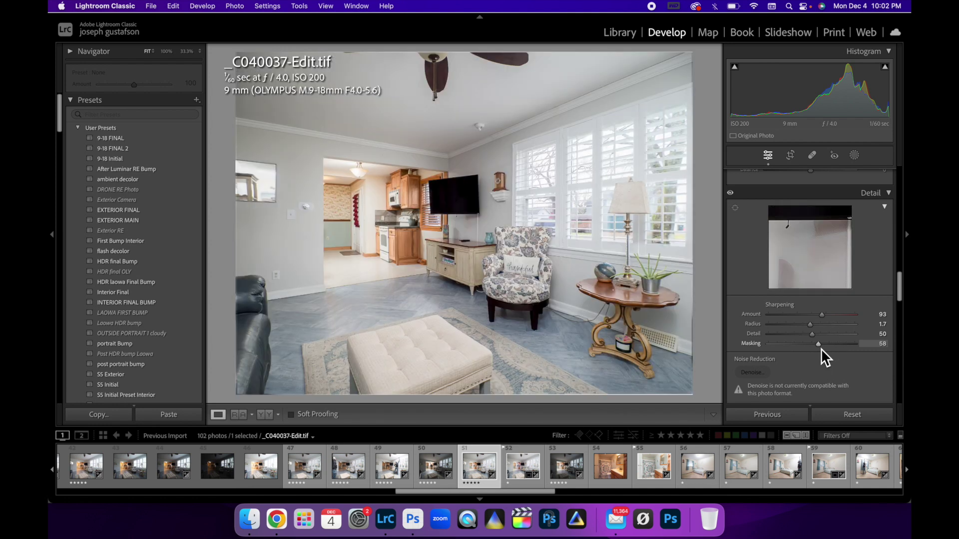
Step: Review Lens Corrections and Transform, then trim the photo's bottom edge with Crop Overlay
scroll(825, 357, "down", 5)
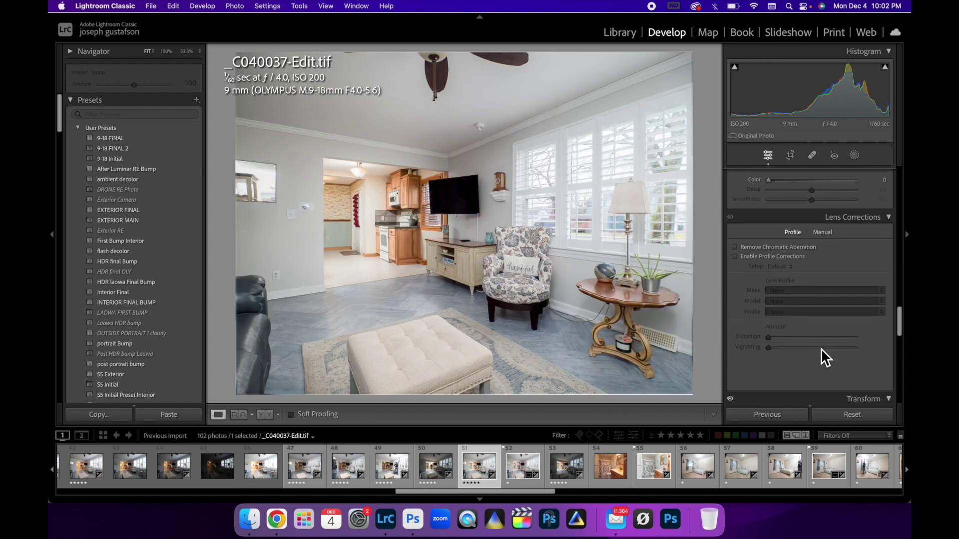
scroll(814, 309, "down", 5)
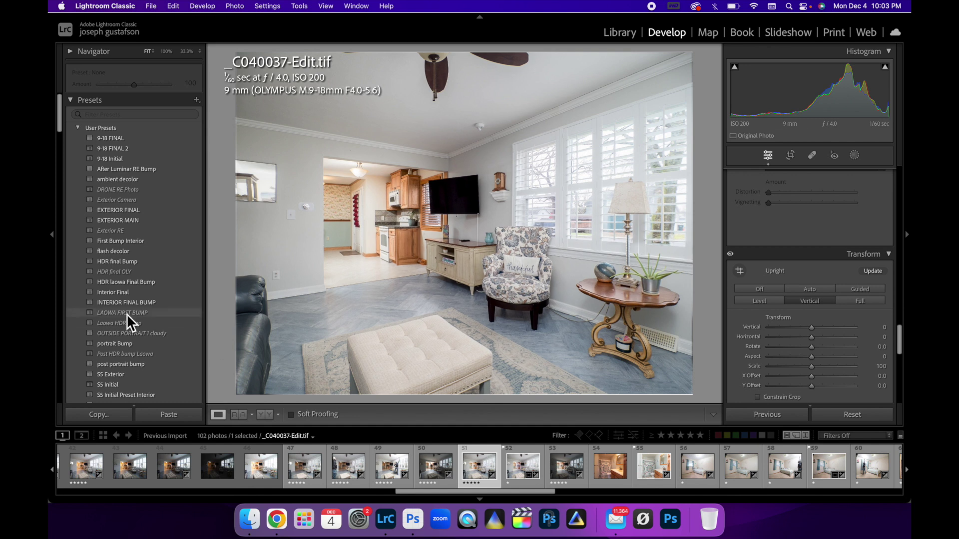
scroll(829, 300, "up", 10)
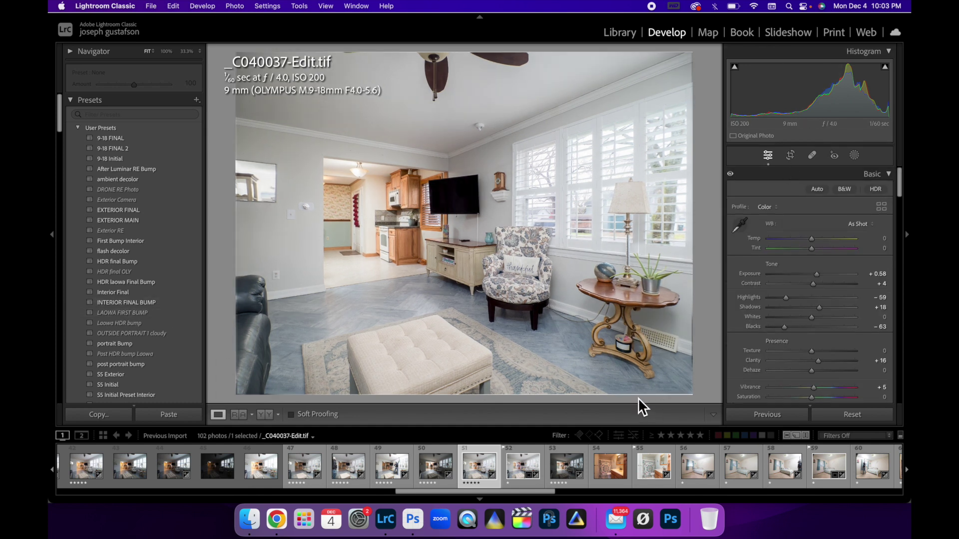
left_click(790, 155)
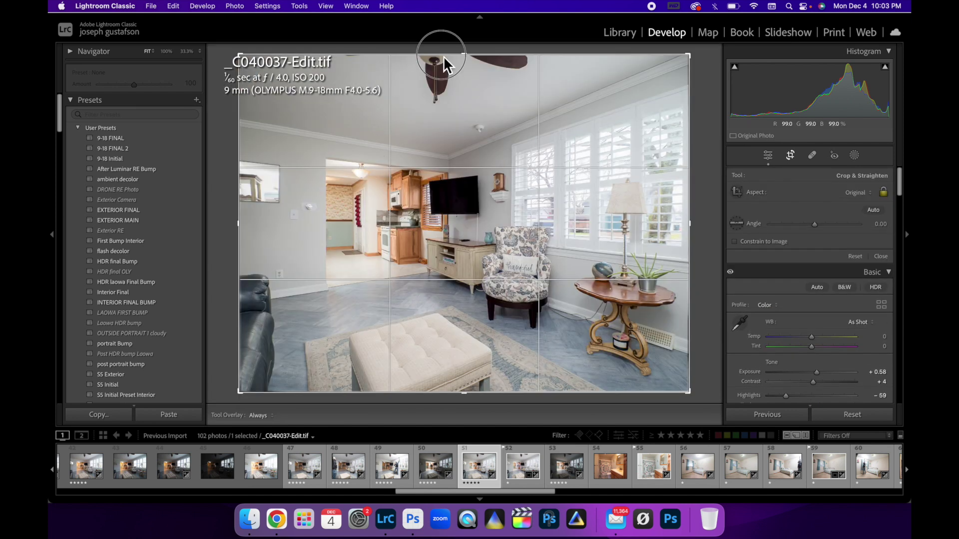
left_click(471, 399)
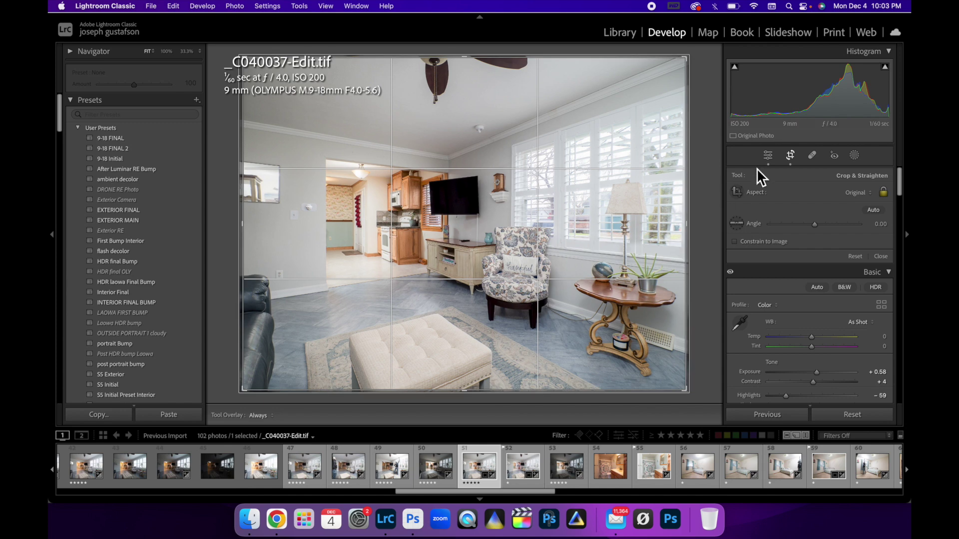
left_click(769, 156)
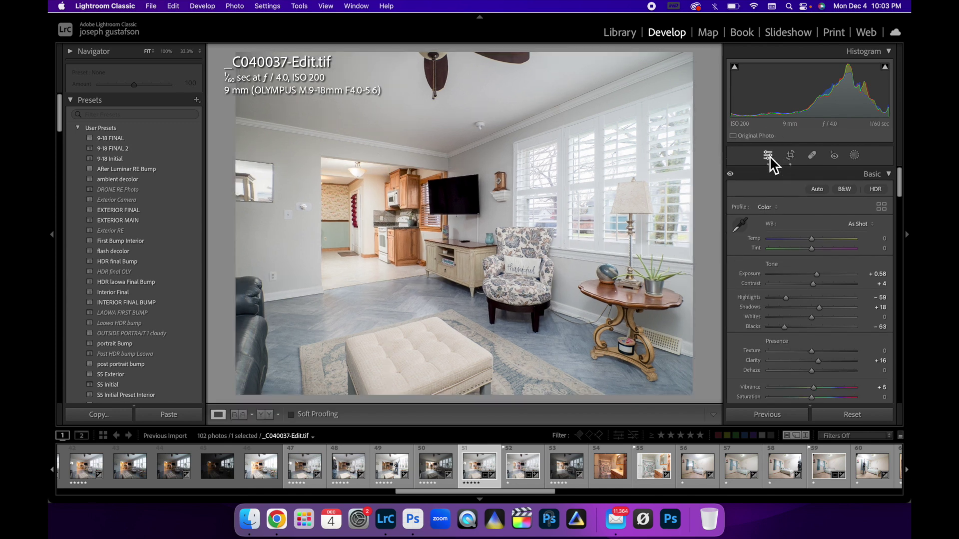